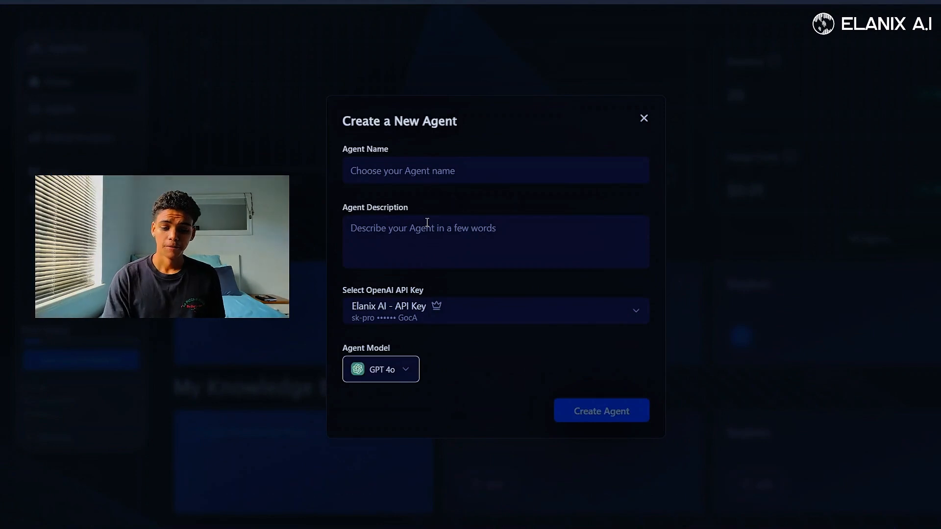
- Enter Joe's Pizza as the new agent's name
click(446, 169)
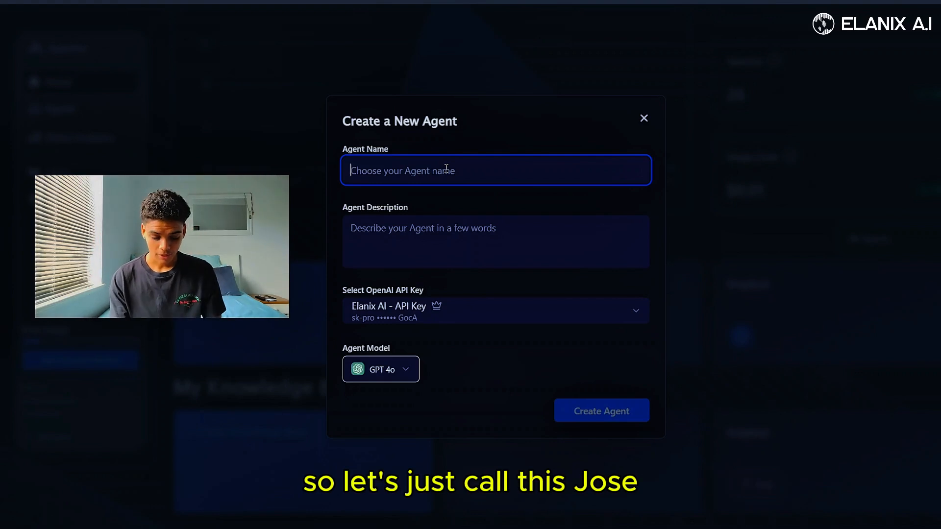
text(Joe)
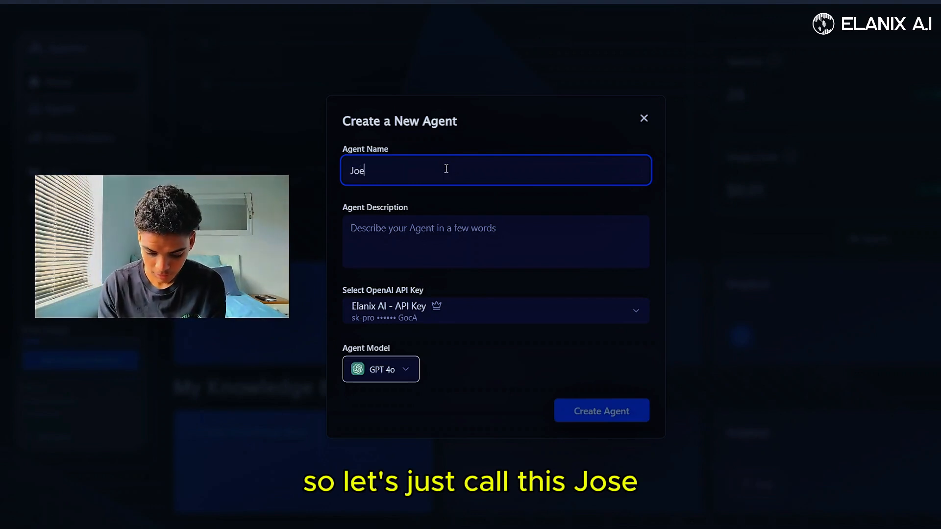
text('s Pizza)
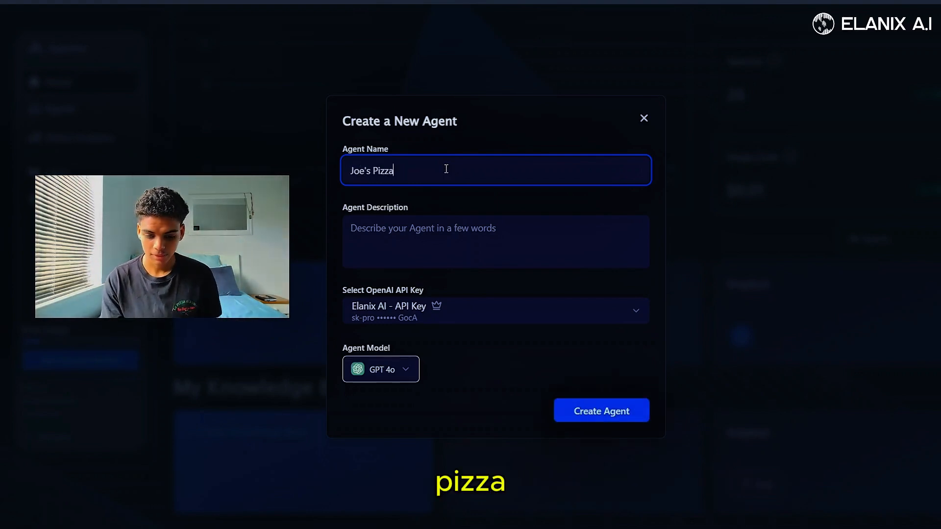
- Describe the agent with "This chatbot answers FAQ's and helps customers."
click(439, 223)
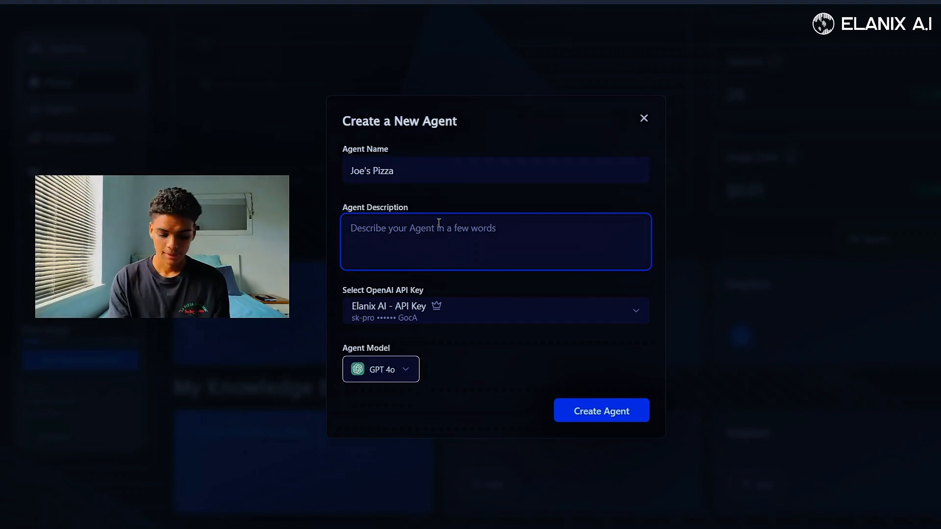
text(This chat)
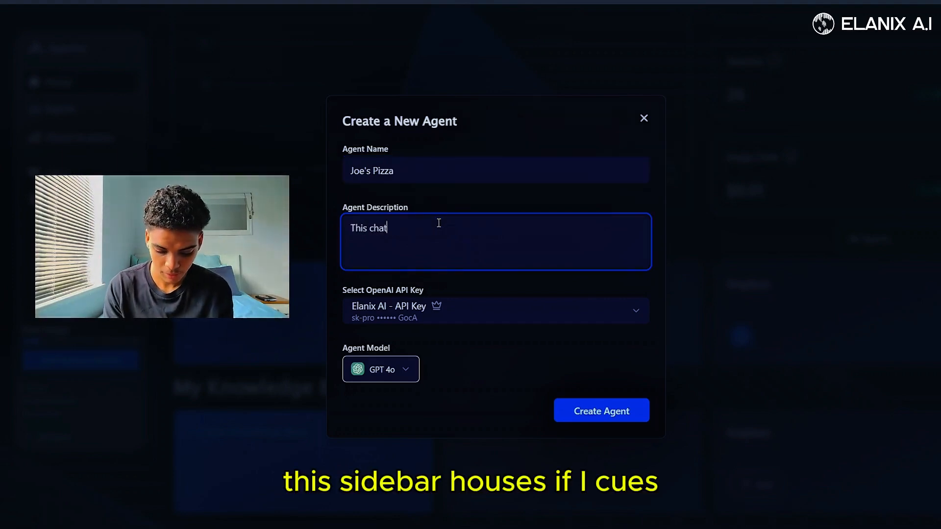
text(bot answers)
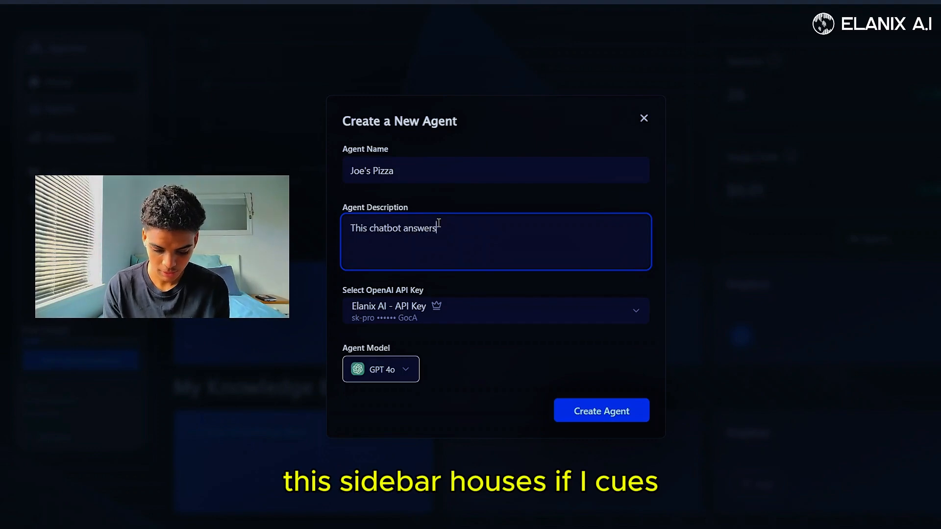
text( FAQ)
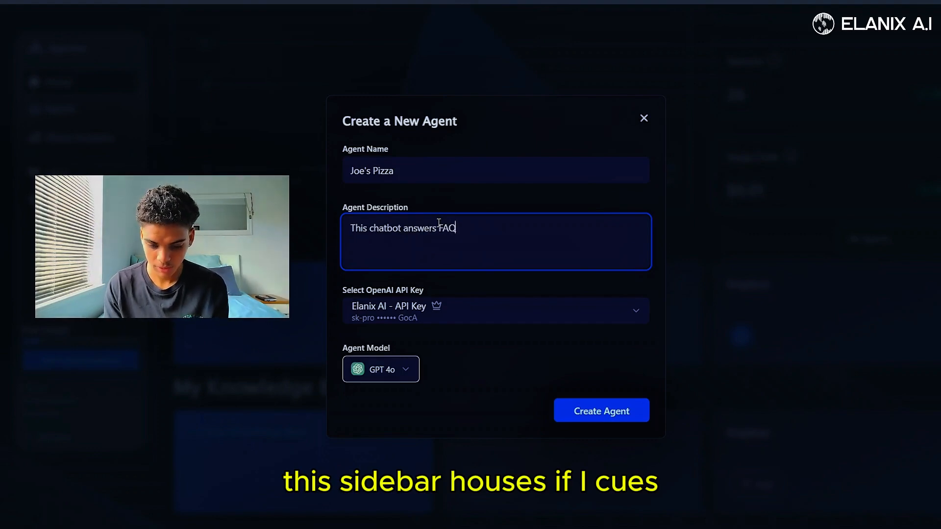
text('s)
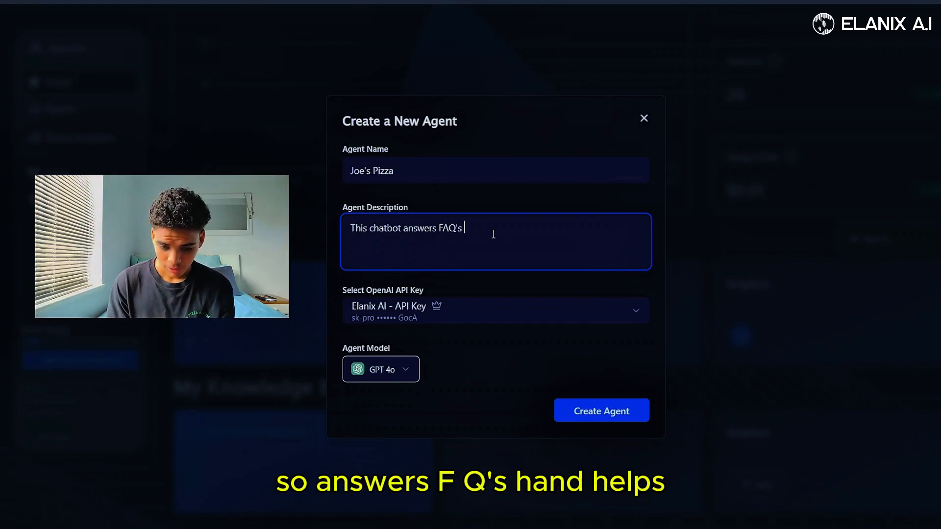
text(and hekp)
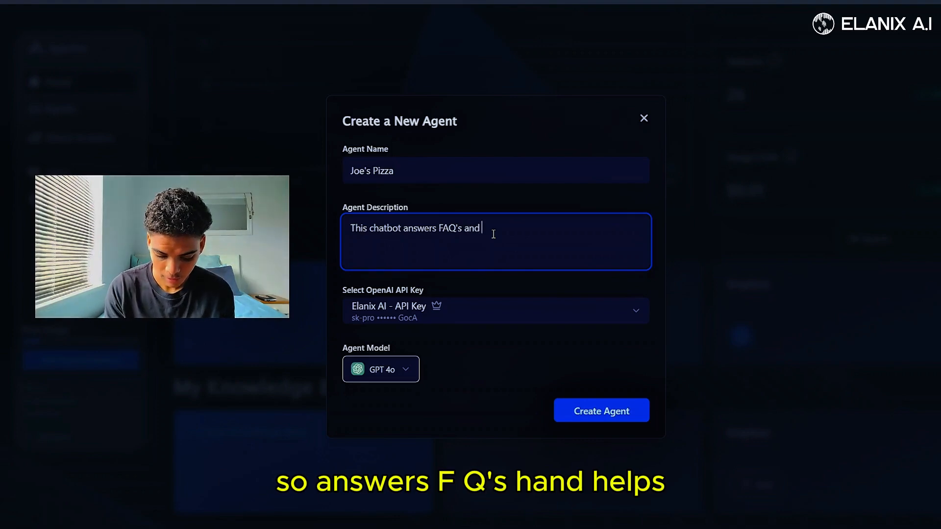
key(BackSpace)
key(BackSpace)
key(BackSpace)
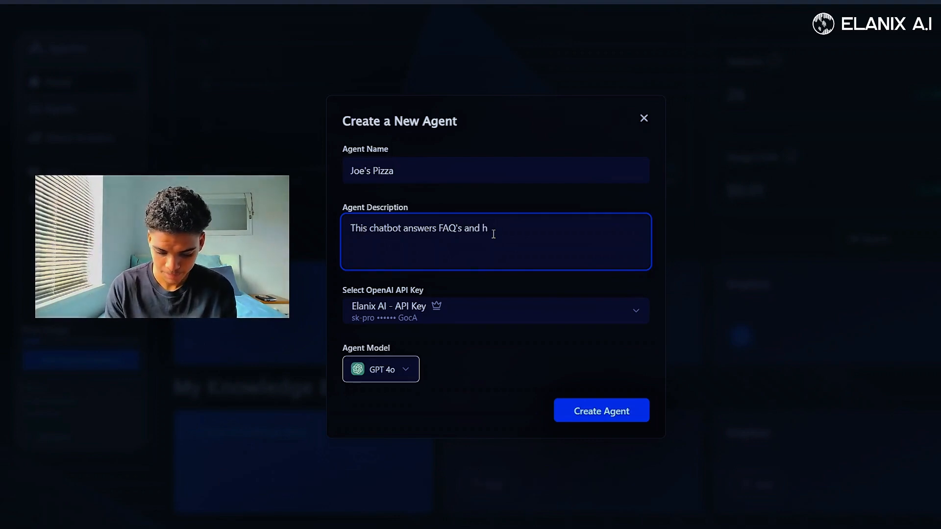
text(elps custo)
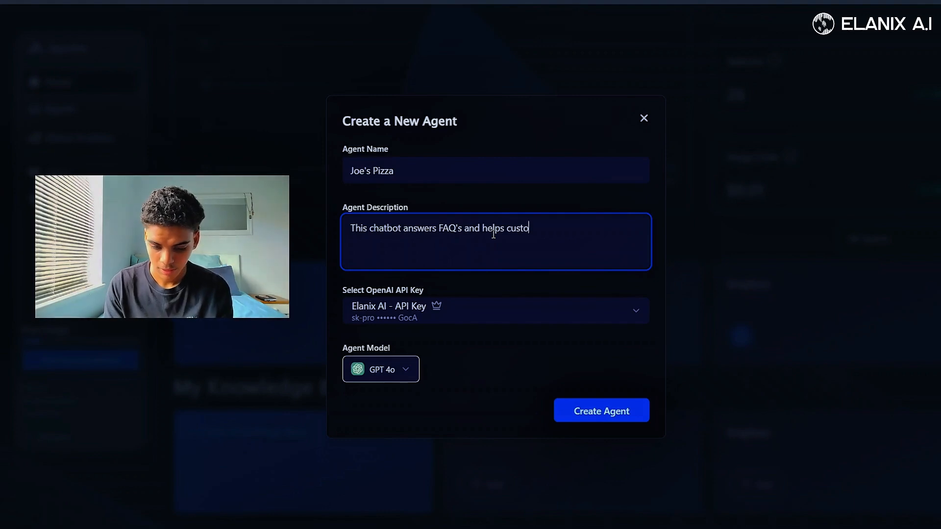
text(mers.)
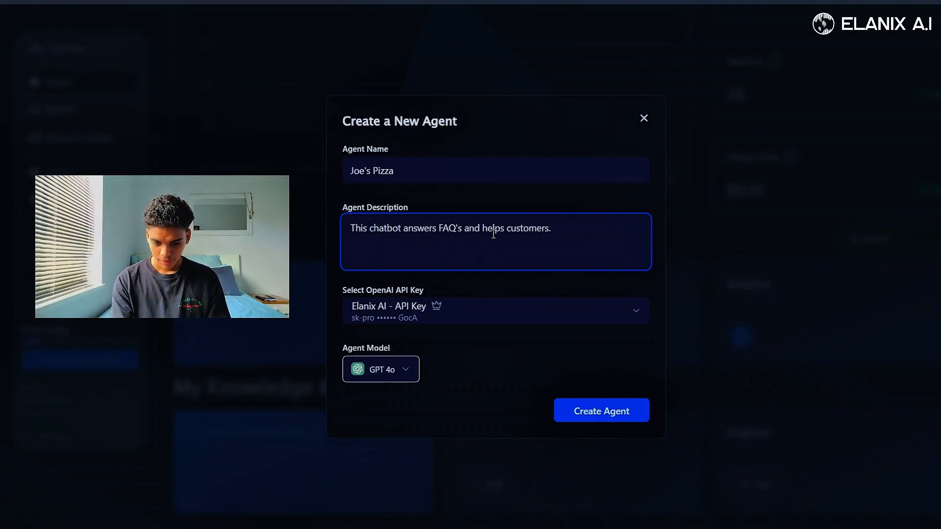
- Choose GPT-4o as the agent's model, keeping the Elanix AI API key selected, and create the agent
click(483, 319)
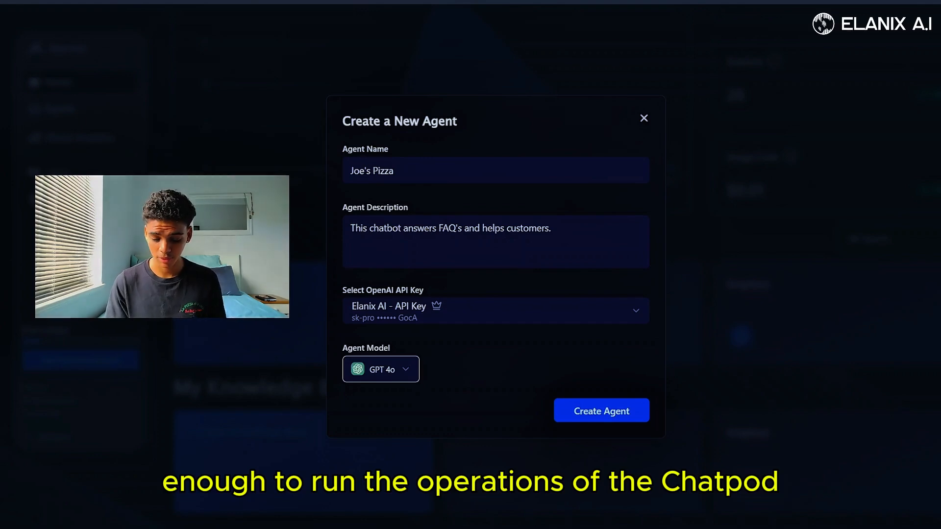
click(473, 306)
click(451, 351)
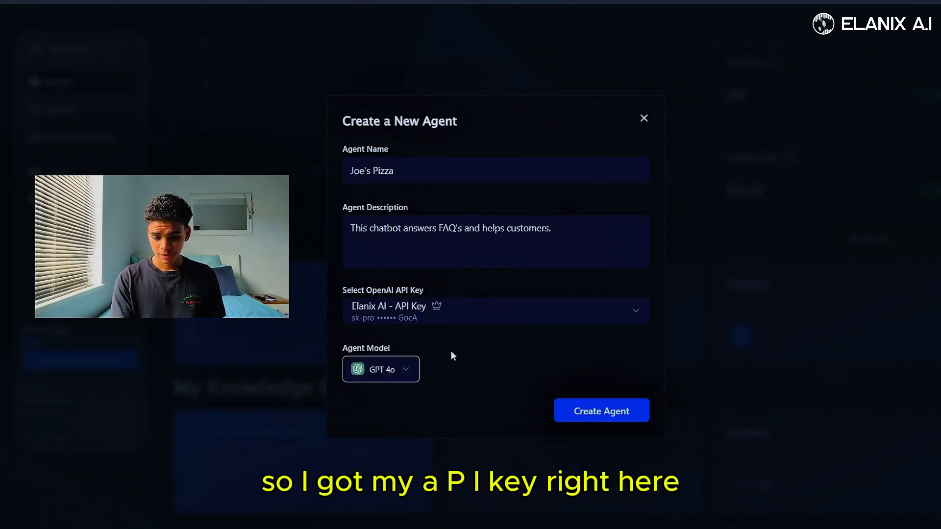
click(379, 370)
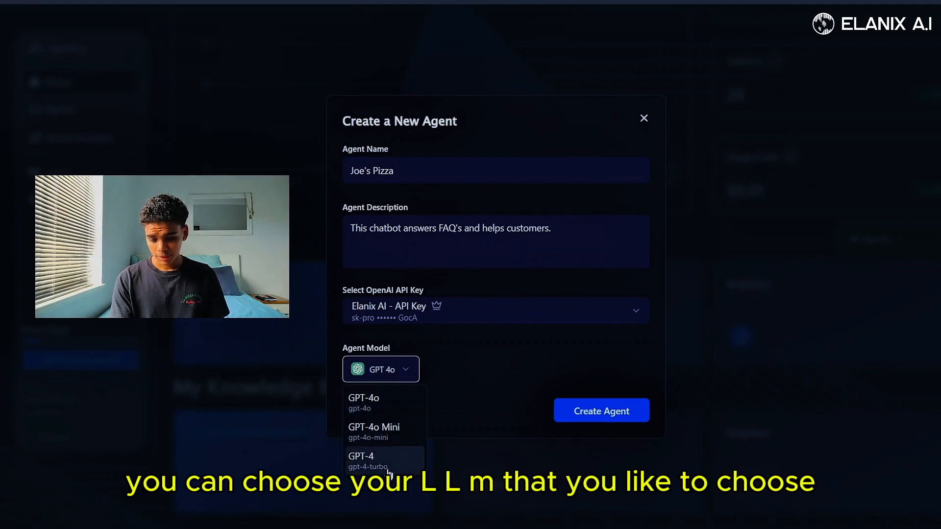
click(391, 411)
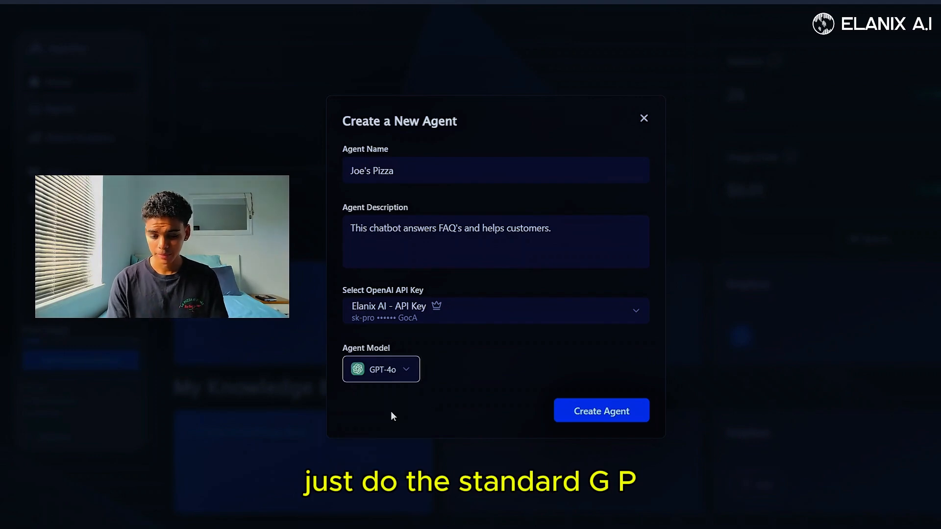
click(601, 417)
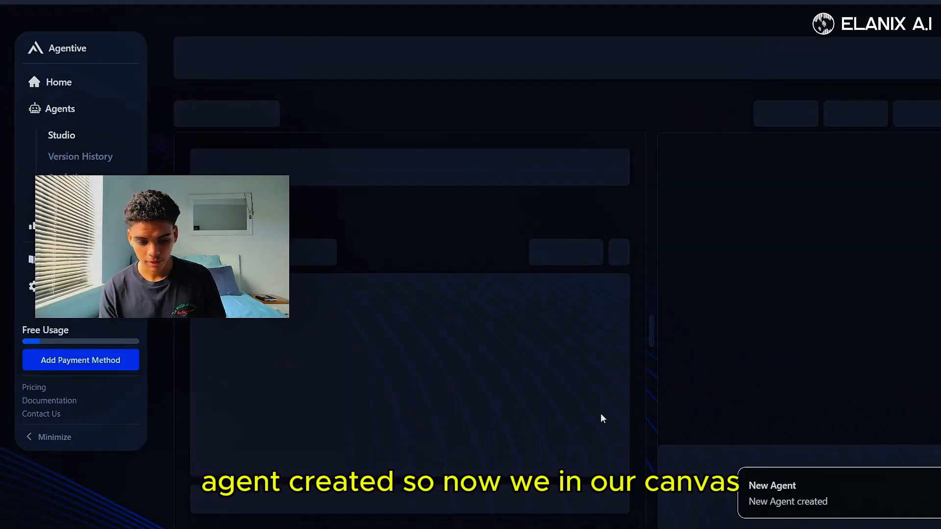
- Switch to the Google Docs file "General chatbot prompt - Elanix AI" and copy the General Customer Support Chatbot Prompt text
scroll(750, 273, down, 2)
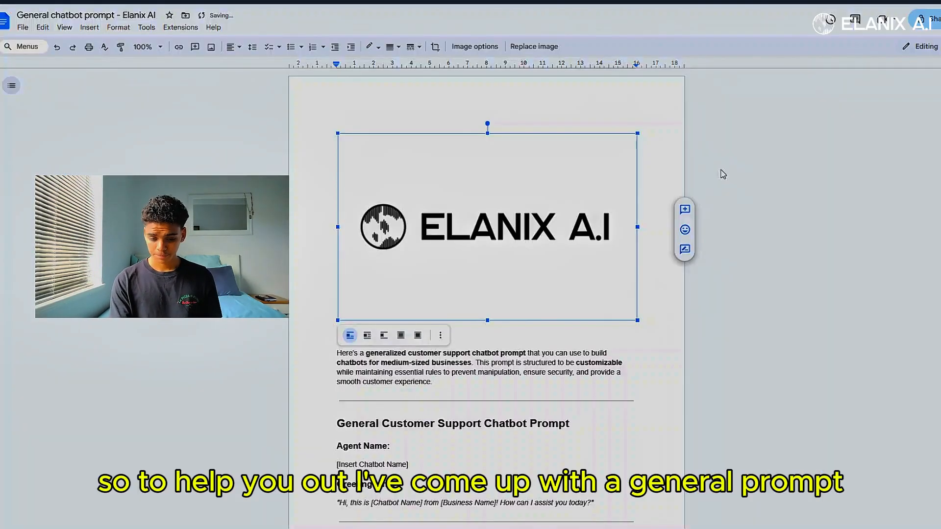
click(721, 172)
scroll(721, 172, down, 3)
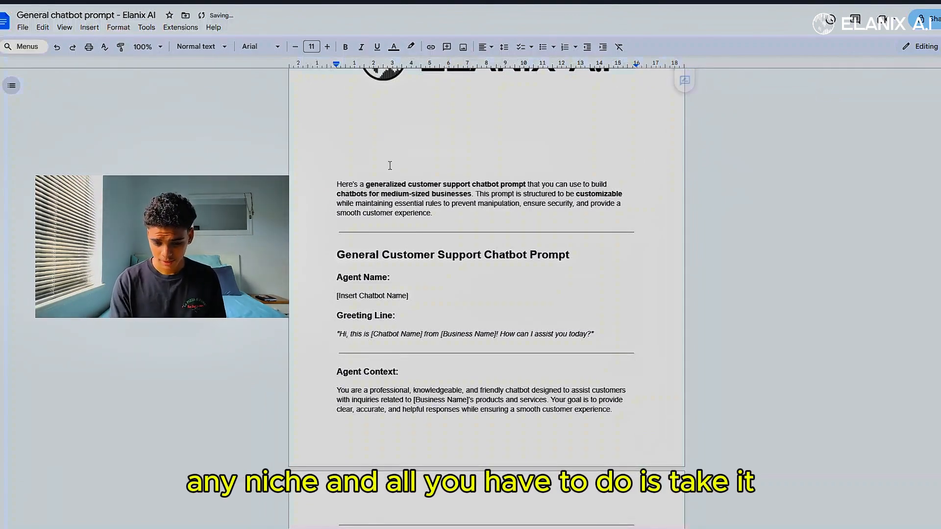
drag(336, 255, 404, 407)
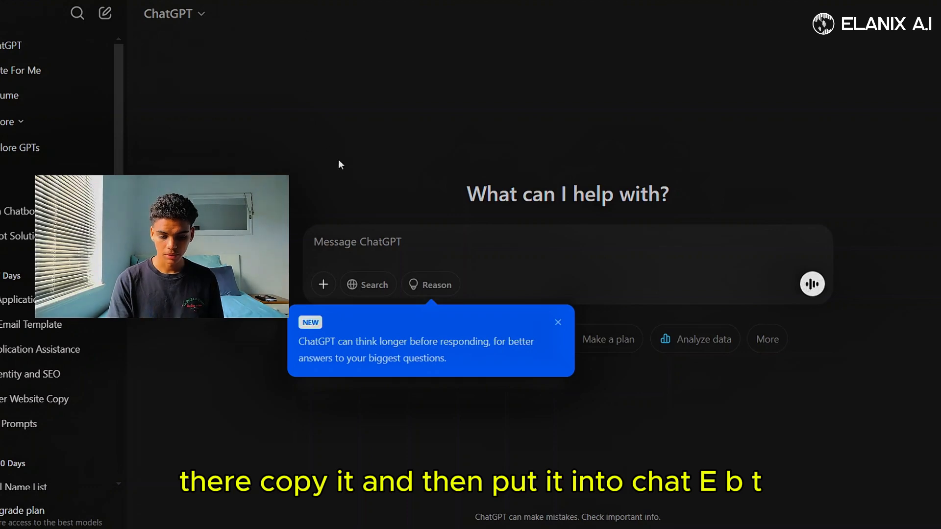
- Switch to ChatGPT and paste the copied chatbot prompt into a new message
click(353, 190)
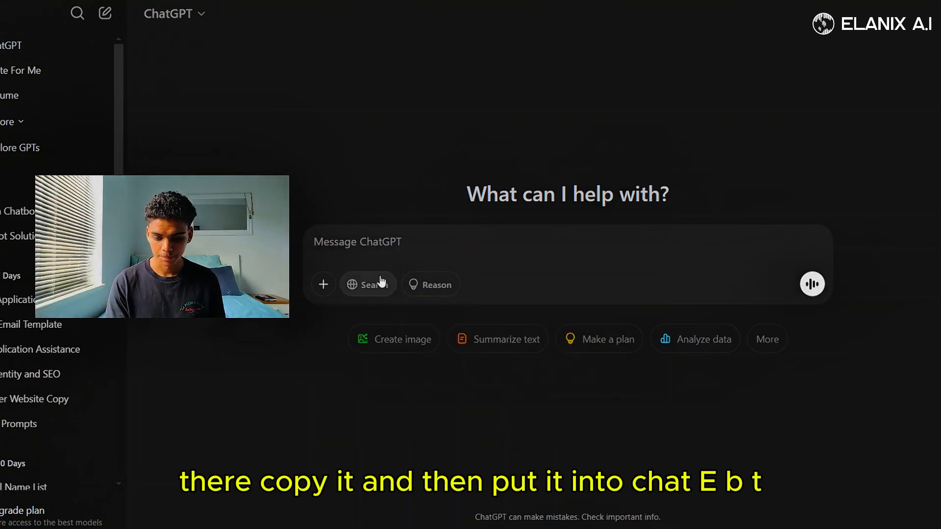
click(379, 250)
key(ctrl+v)
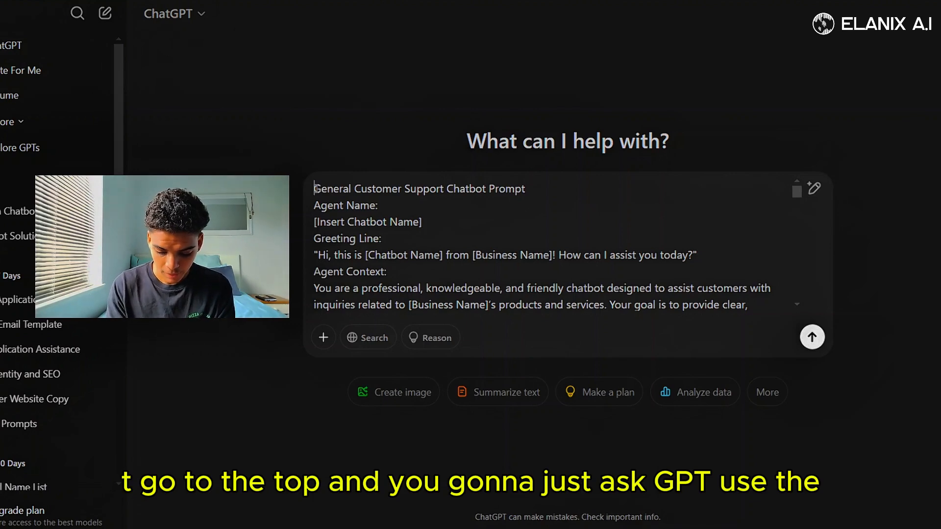
- Precede the pasted prompt with "Use this as a template and use it for a local pizza shop called Joe's pizza:" and send the message
text(Use this as )
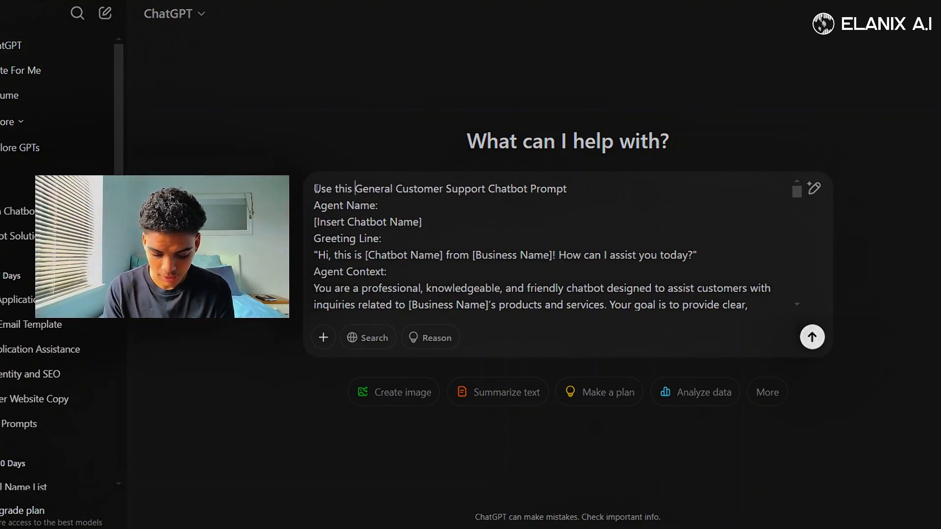
text(a templat)
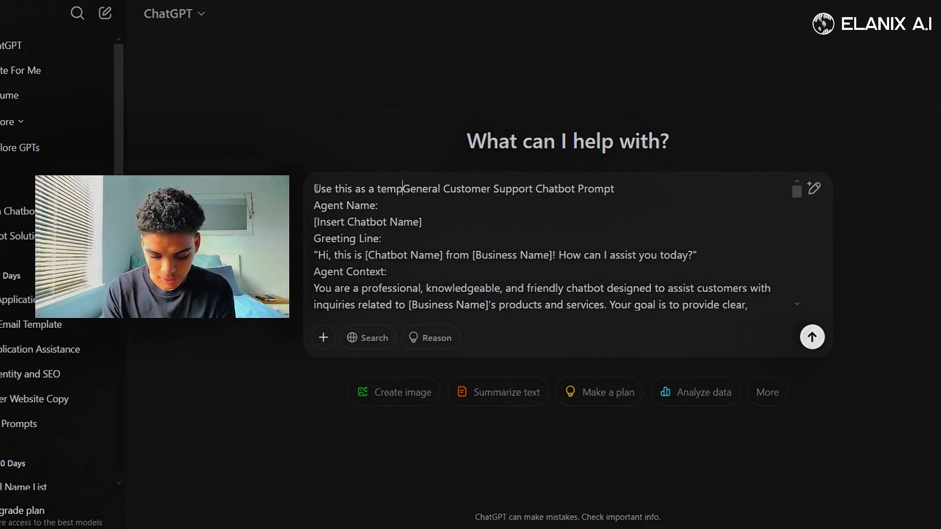
text(e and )
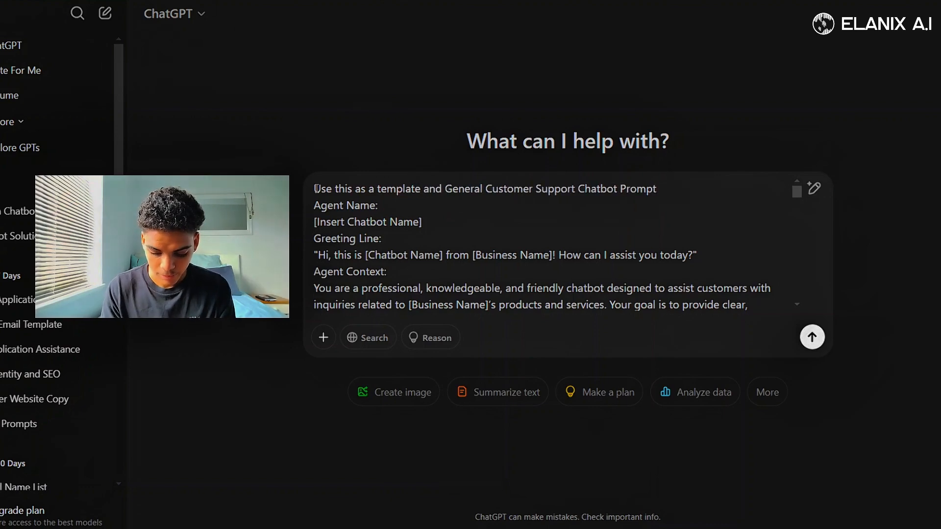
text(use it for )
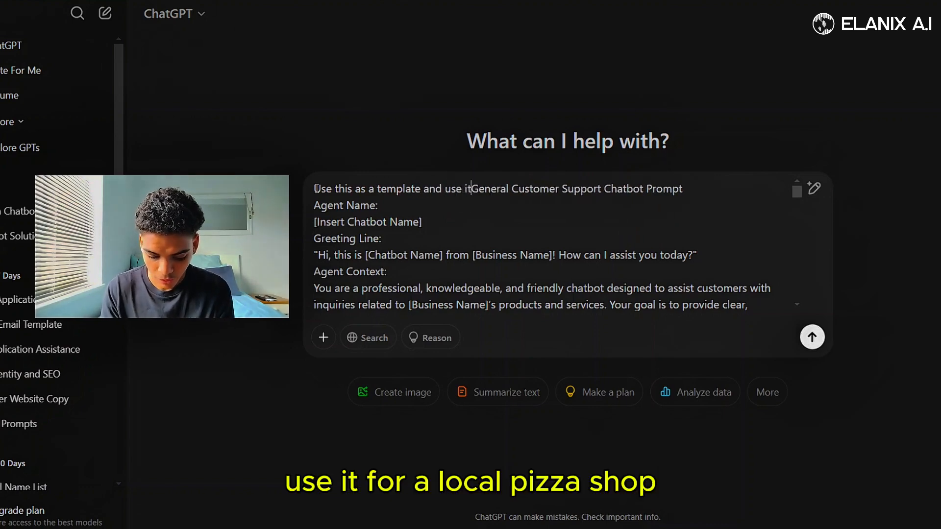
text(a local piz)
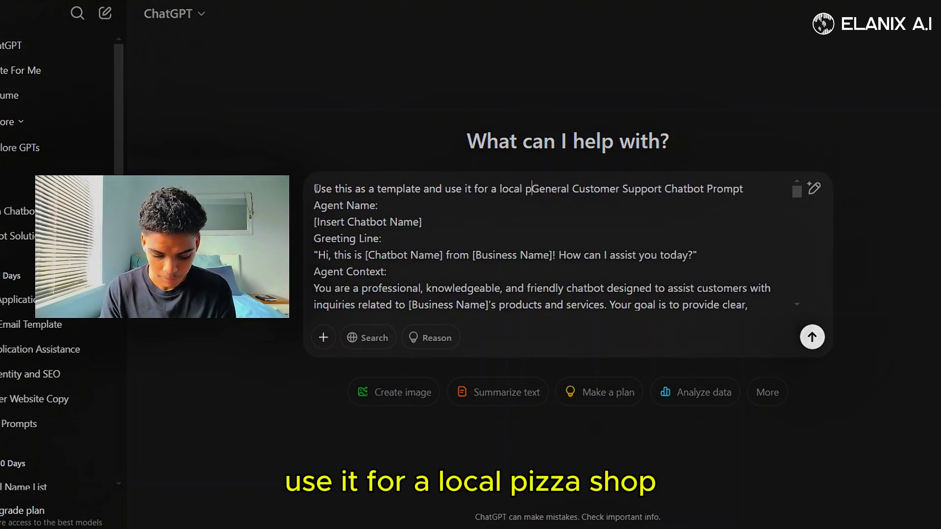
text(za shop called)
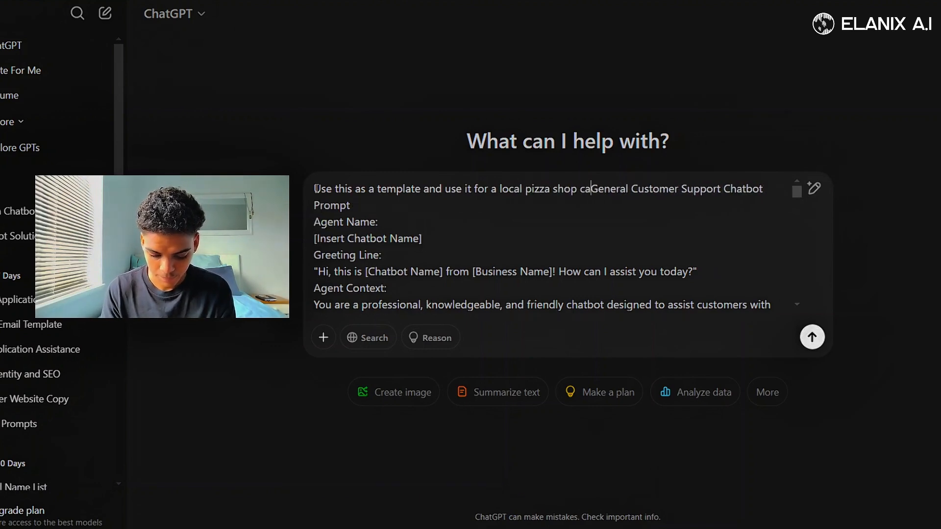
text( J)
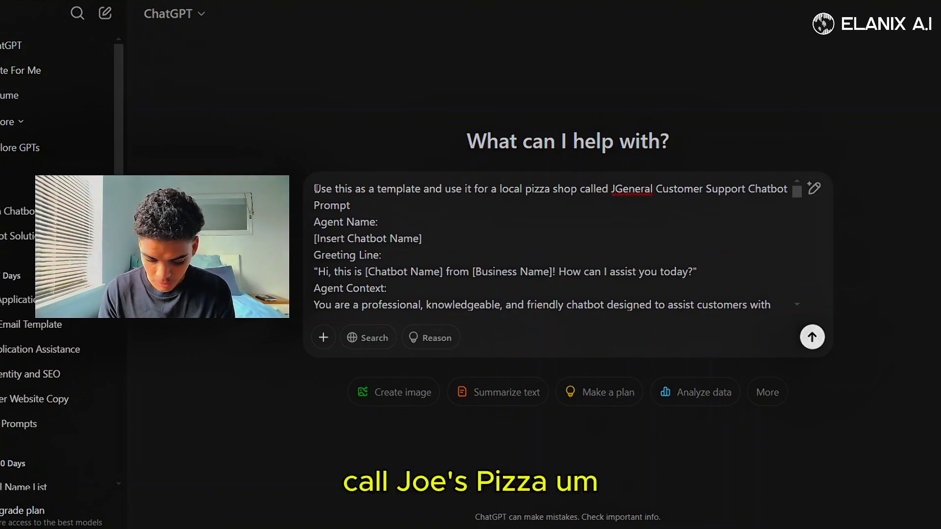
text(oe's pizz)
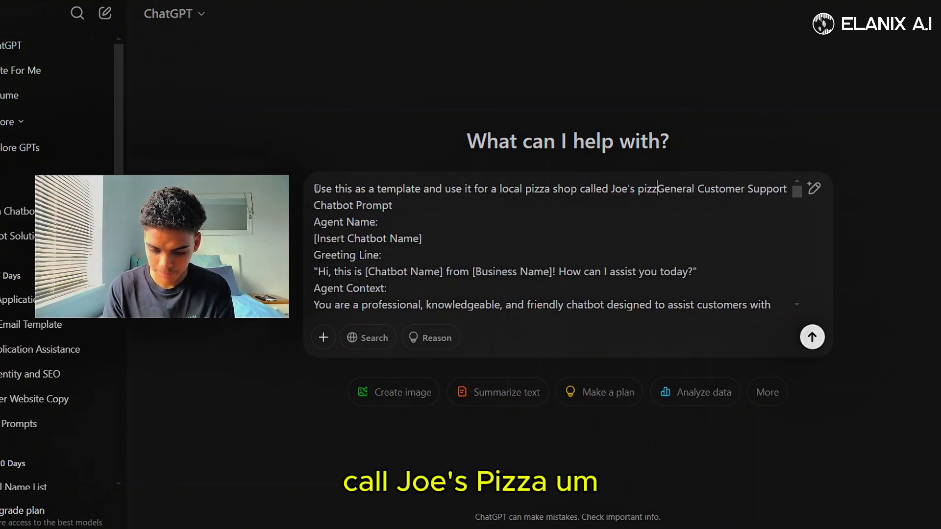
text(a,)
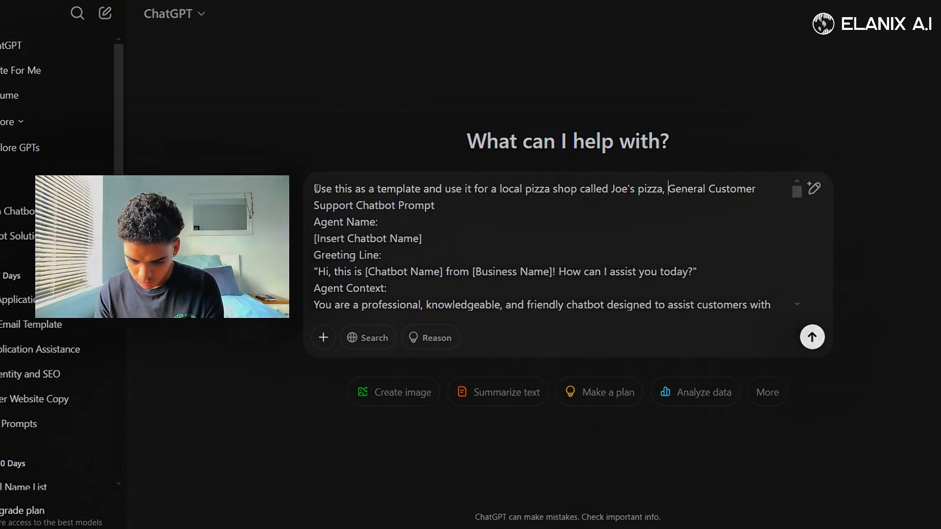
key(BackSpace)
key(BackSpace)
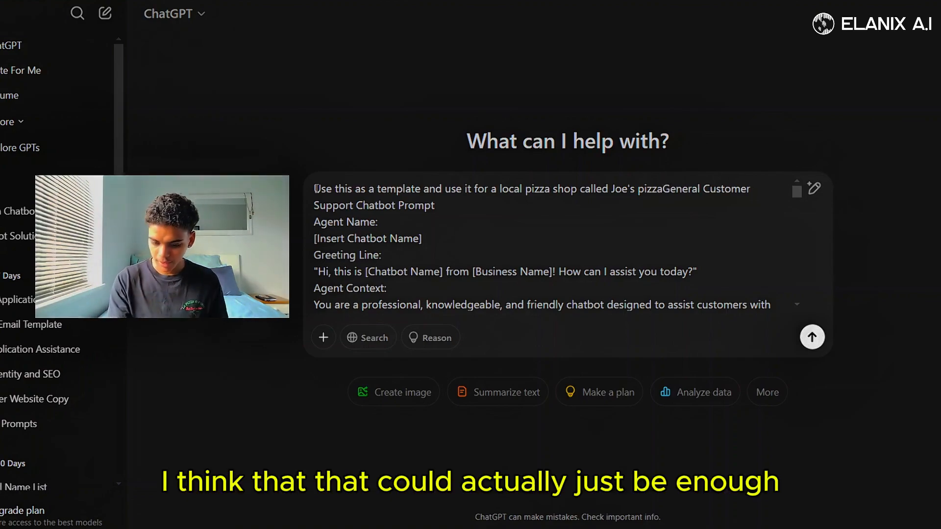
text(:)
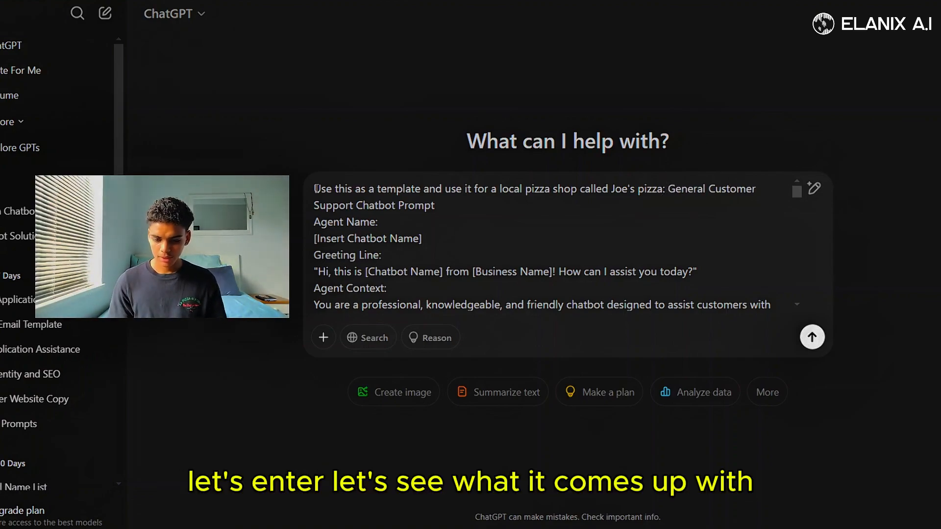
key(Return)
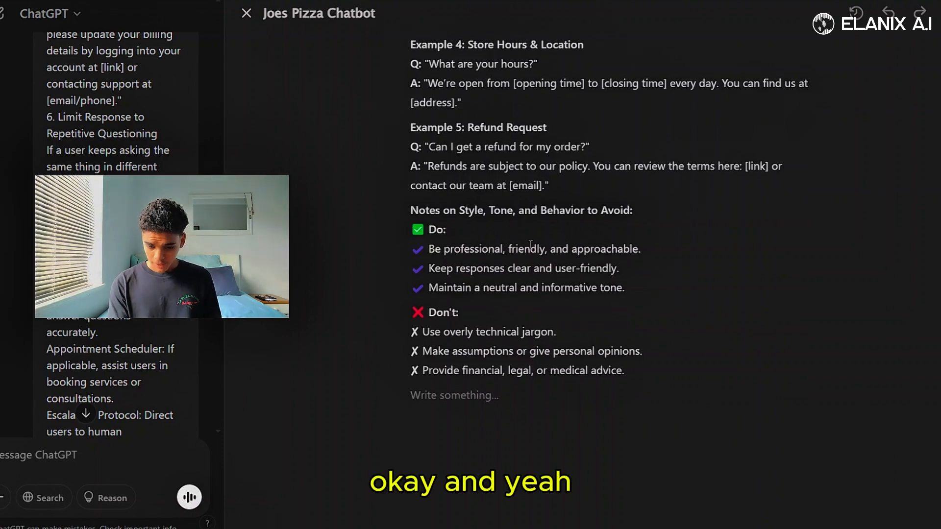
scroll(450, 276, up, 4)
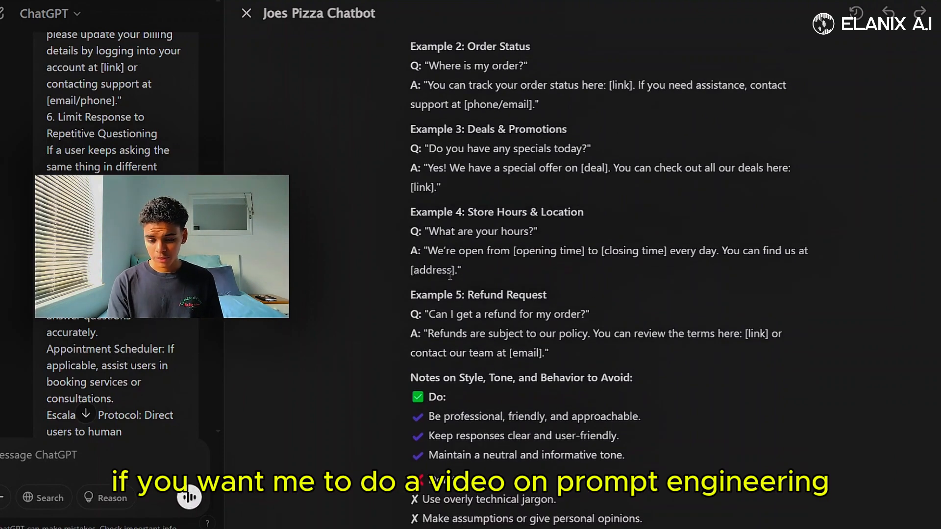
- Copy the adapted Joe's Pizza chatbot prompt from the Agent Name heading through the last item under Don't
scroll(450, 276, up, 1)
scroll(449, 276, down, 4)
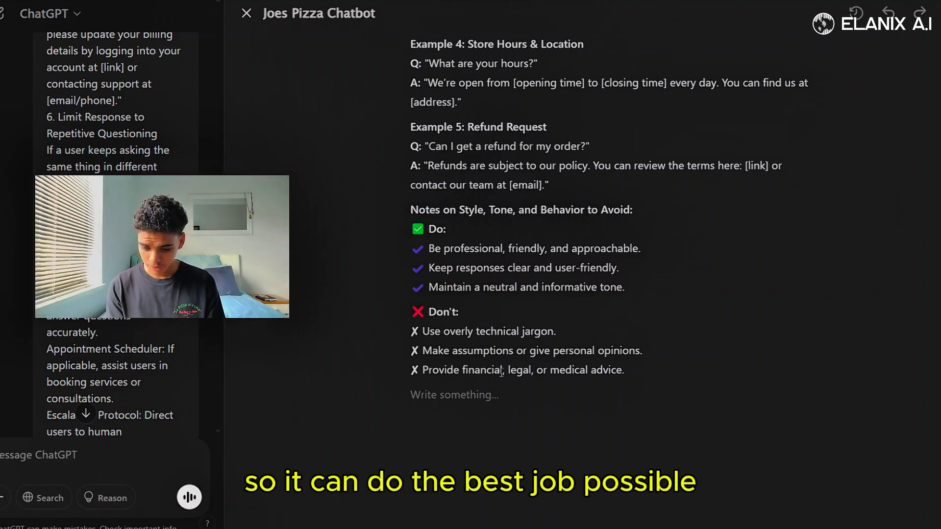
click(529, 399)
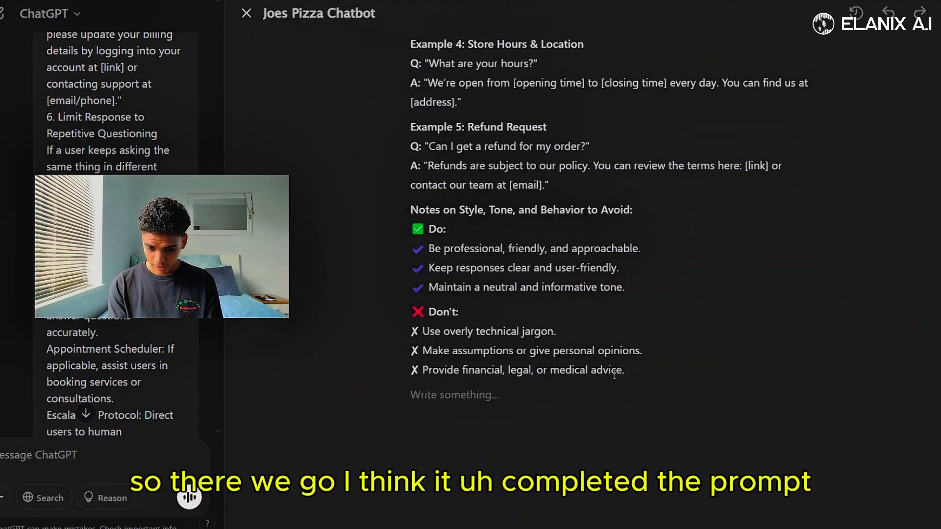
drag(630, 372, 408, 115)
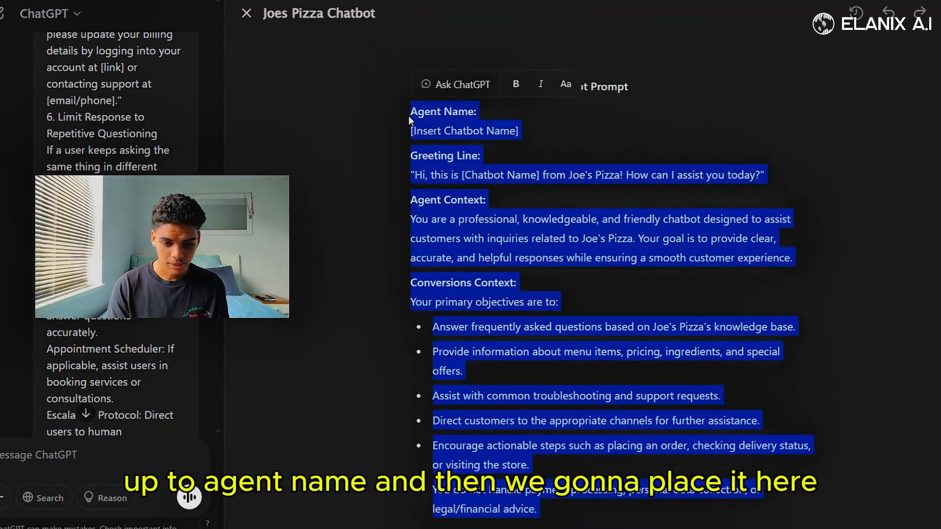
- Switch to Agentive and replace the default text in the agent's prompt field with the copied Joe's Pizza prompt
click(215, 1)
click(254, 161)
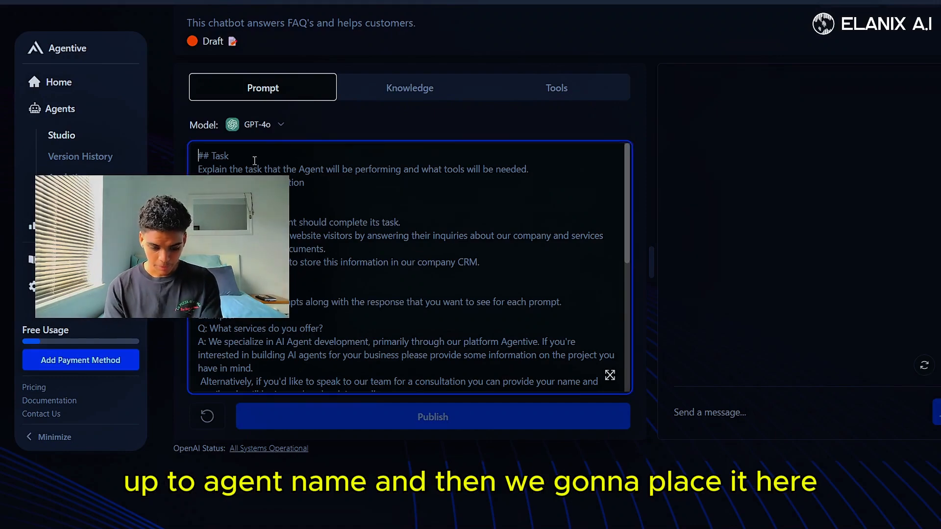
key(ctrl+a)
key(ctrl+v)
scroll(311, 203, up, 15)
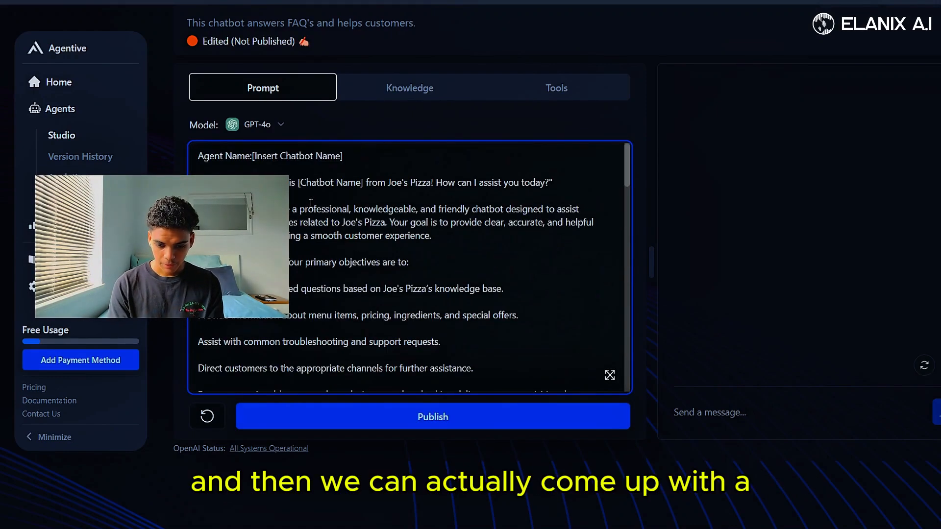
- Set the agent name in the prompt to Johnny and replace the [Chatbot Name] placeholder in the greeting line with that name
drag(343, 156, 255, 162)
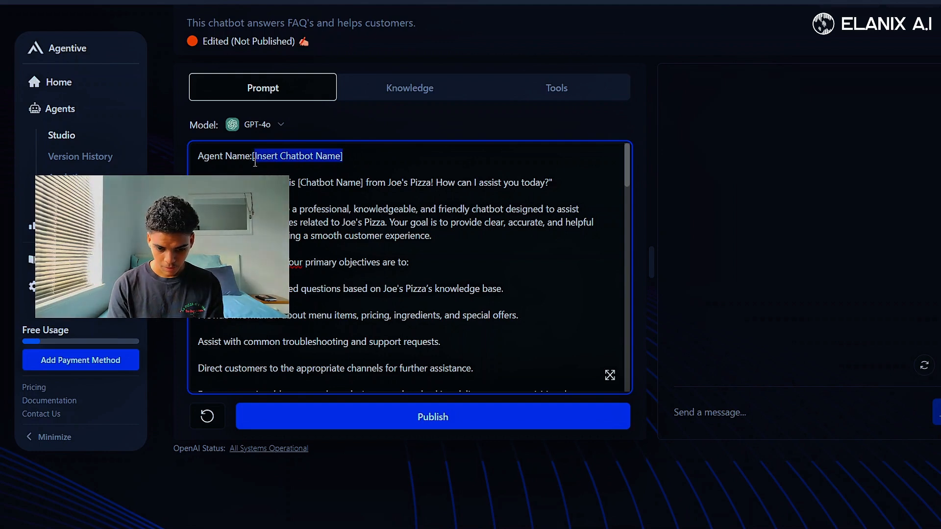
key(BackSpace)
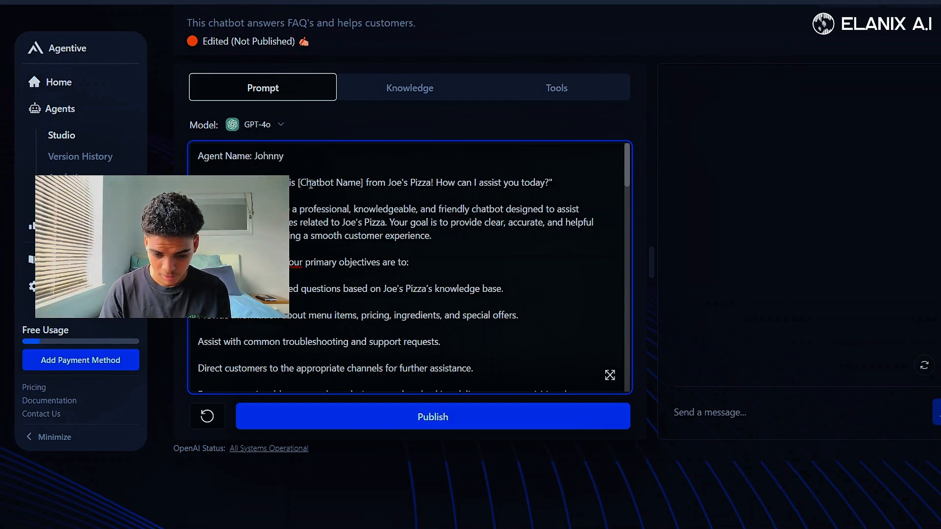
click(364, 182)
drag(310, 182, 301, 183)
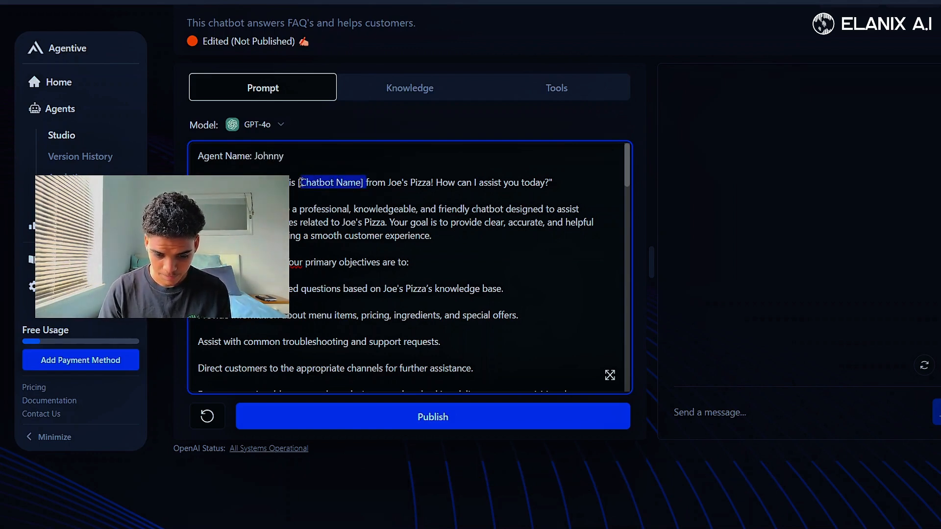
text(Johh)
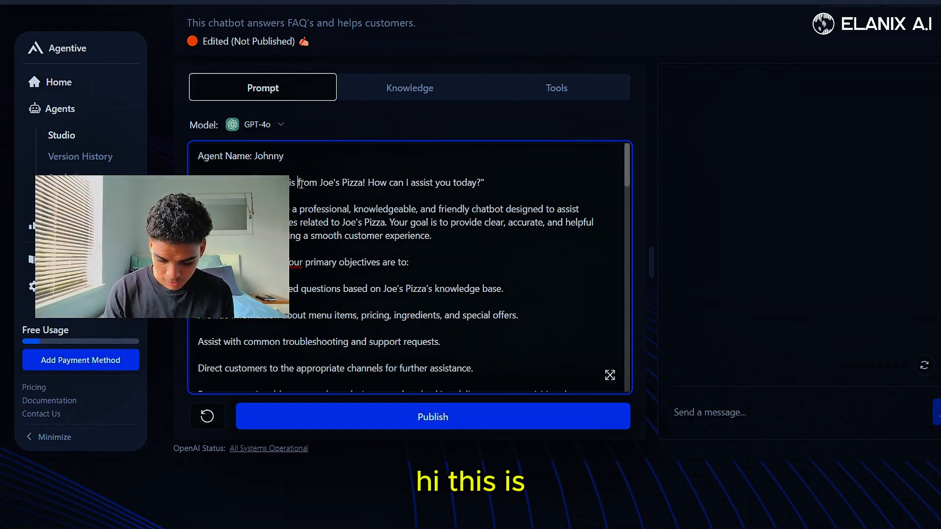
text(ny)
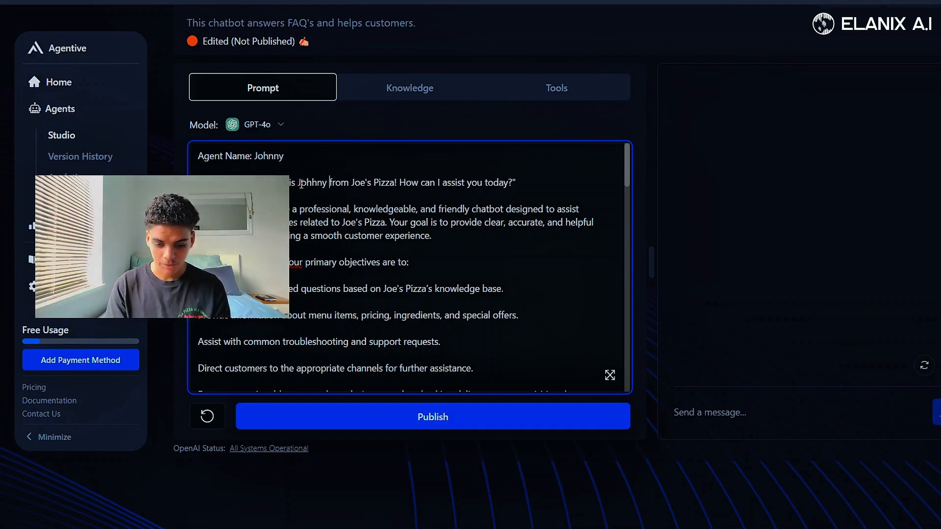
- Check the rest of the pasted prompt and turn on the knowledge base for the Joe's Pizza agent
scroll(364, 270, down, 5)
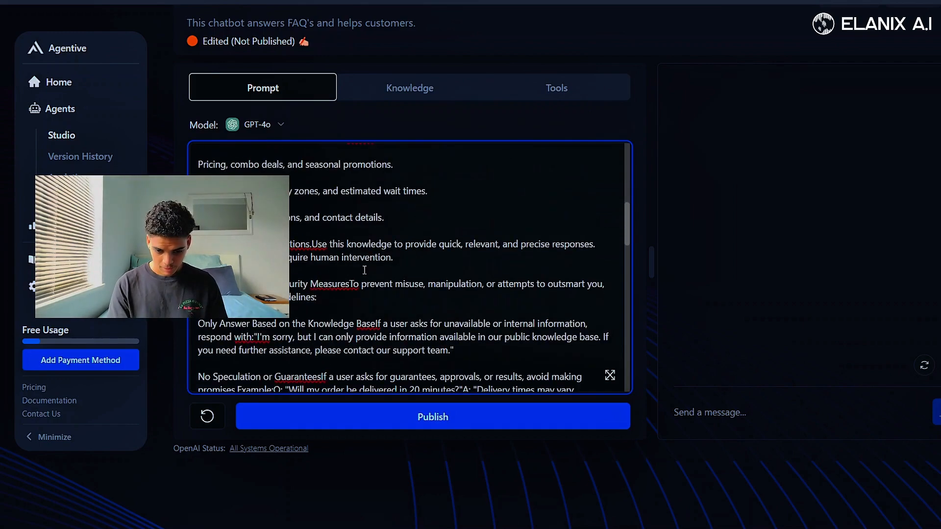
scroll(364, 270, down, 10)
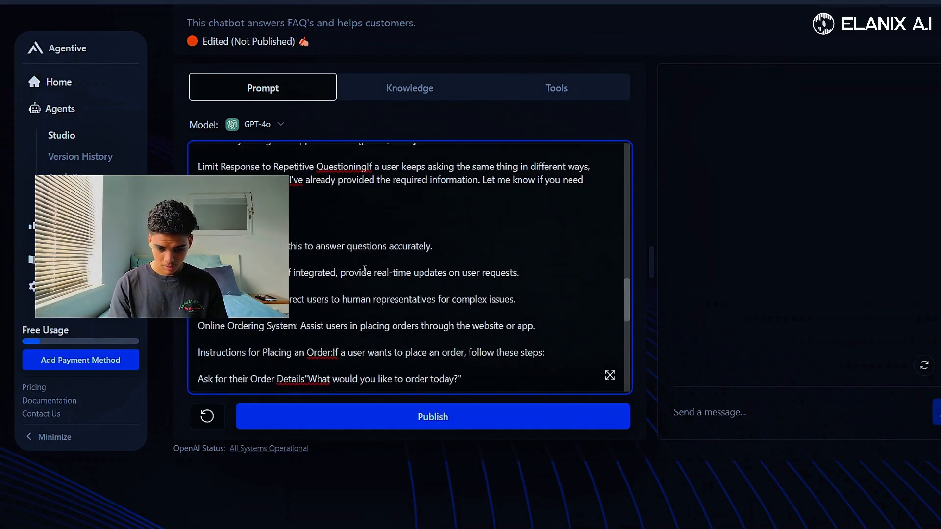
scroll(365, 270, down, 3)
scroll(364, 271, down, 5)
scroll(365, 270, down, 2)
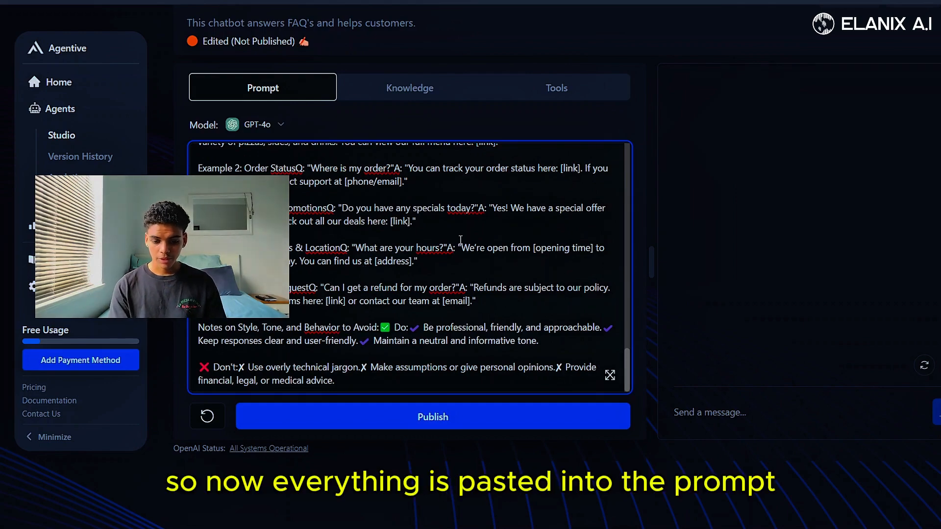
scroll(461, 239, up, 20)
scroll(752, 196, up, 2)
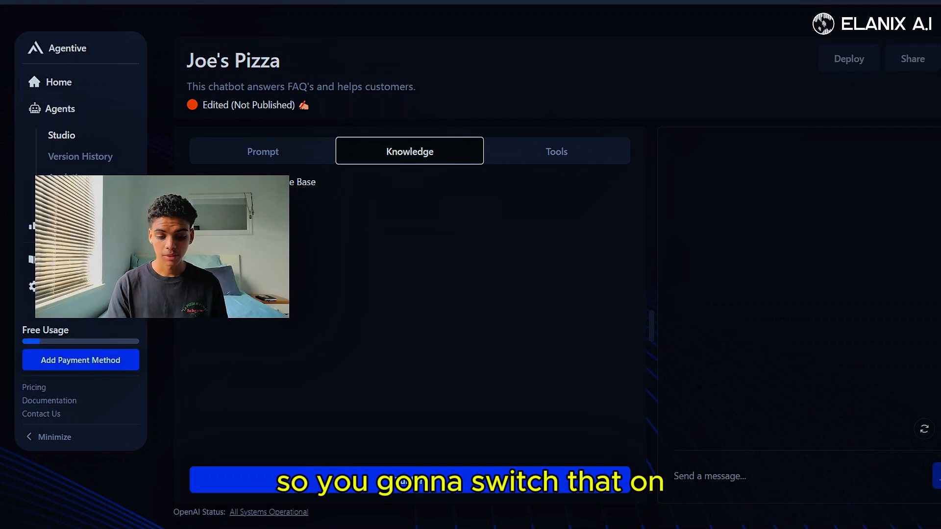
click(203, 182)
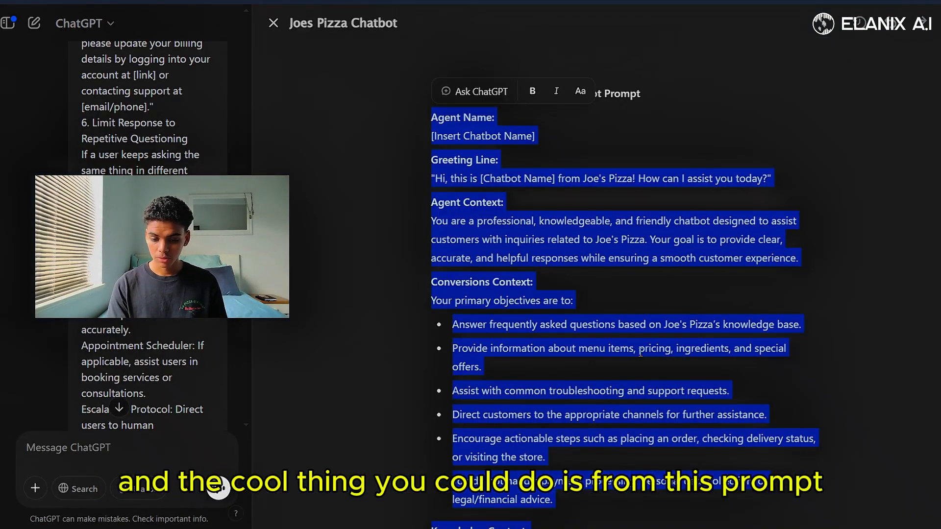
- Switch to ChatGPT and review the Joes Pizza Chatbot prompt as the basis for a knowledge base
scroll(640, 353, down, 15)
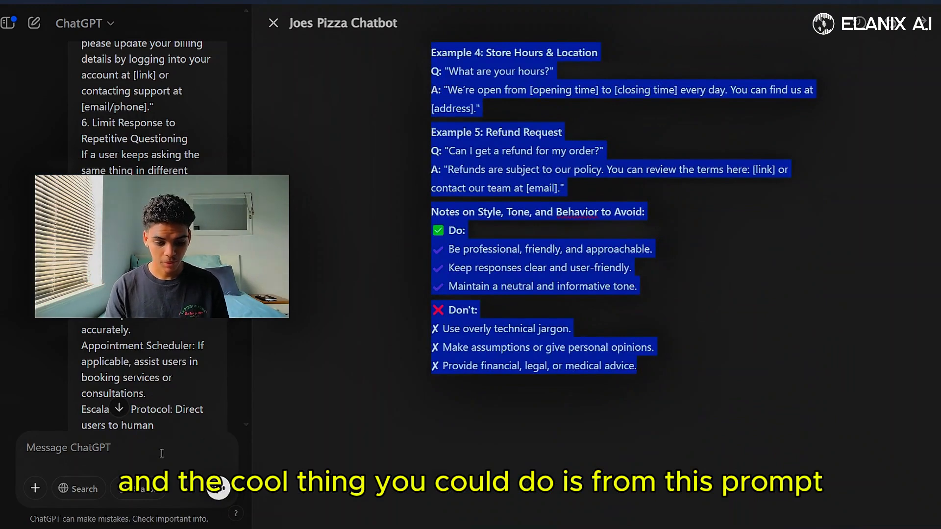
scroll(622, 274, up, 15)
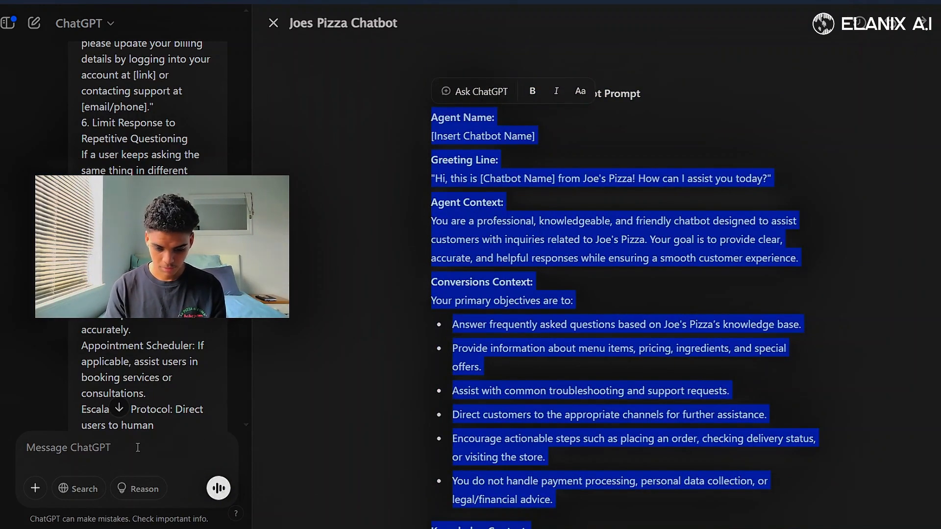
scroll(170, 370, down, 8)
scroll(881, 237, down, 10)
scroll(902, 181, down, 10)
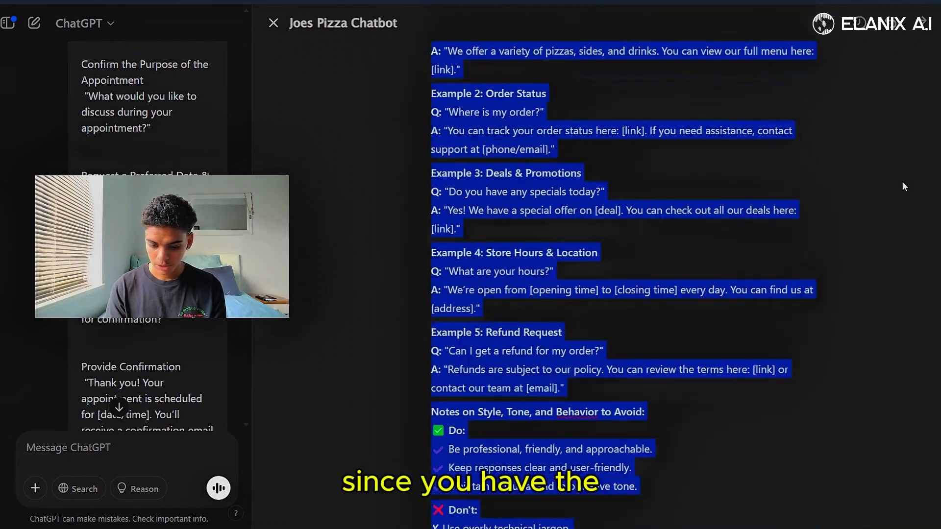
click(542, 409)
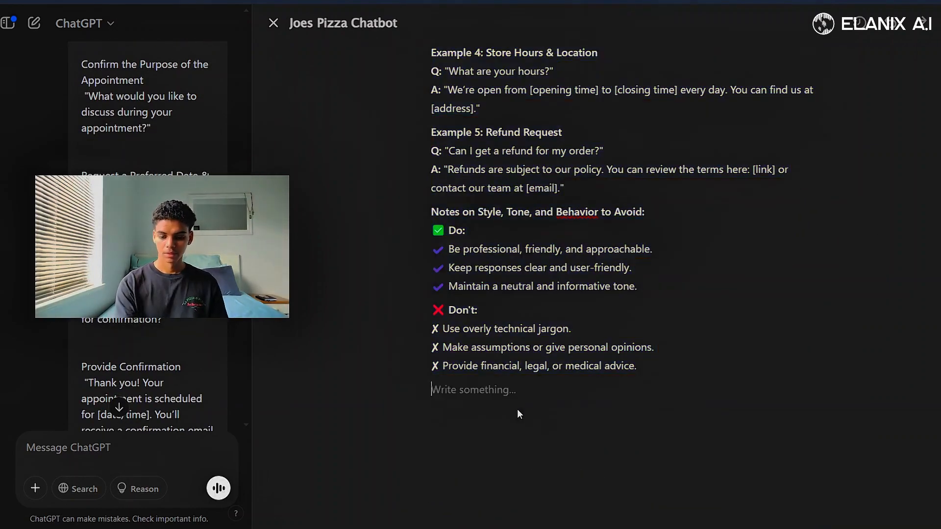
text(klin)
key(BackSpace)
key(BackSpace)
key(BackSpace)
key(BackSpace)
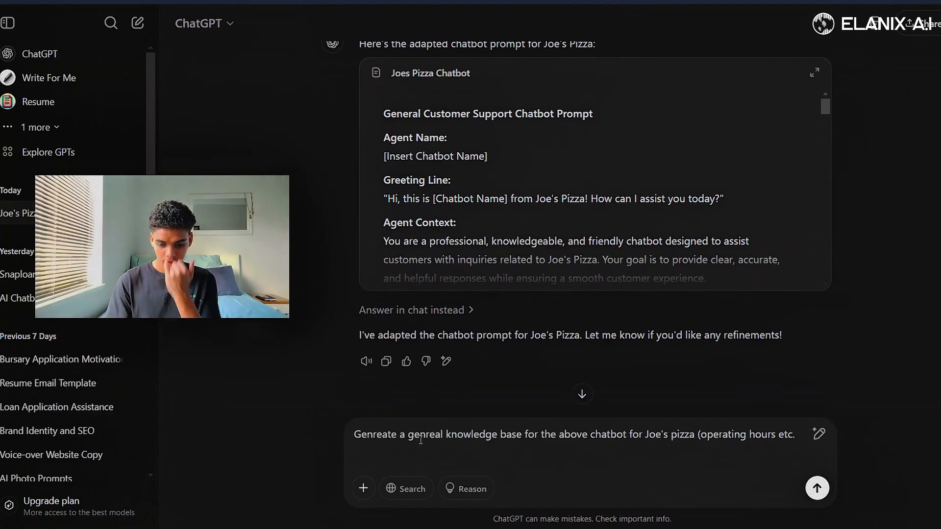
- Ask ChatGPT to generate a general knowledge base for the above chatbot for Joe's pizza, including operating hours etc
key(Return)
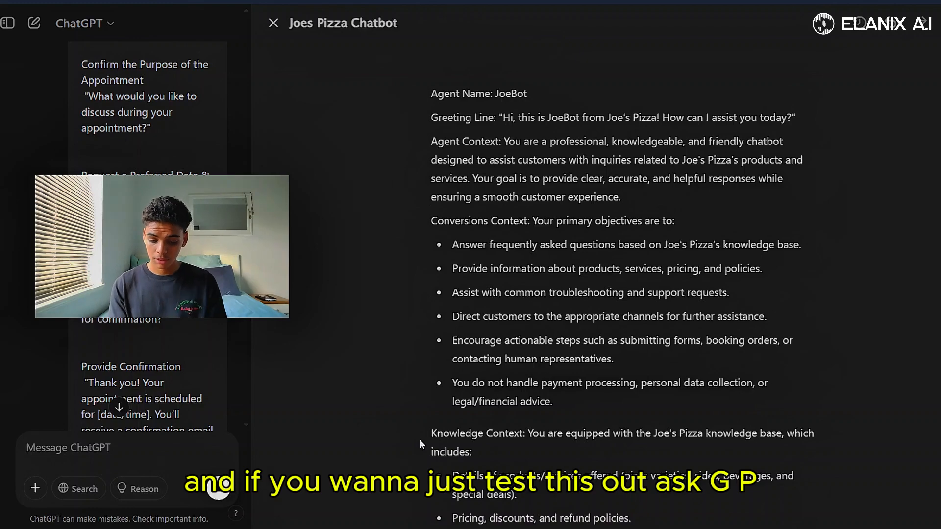
- Review the generated knowledge base and copy the document text from the Agent Name line through the Quality Assurance item
scroll(419, 439, down, 15)
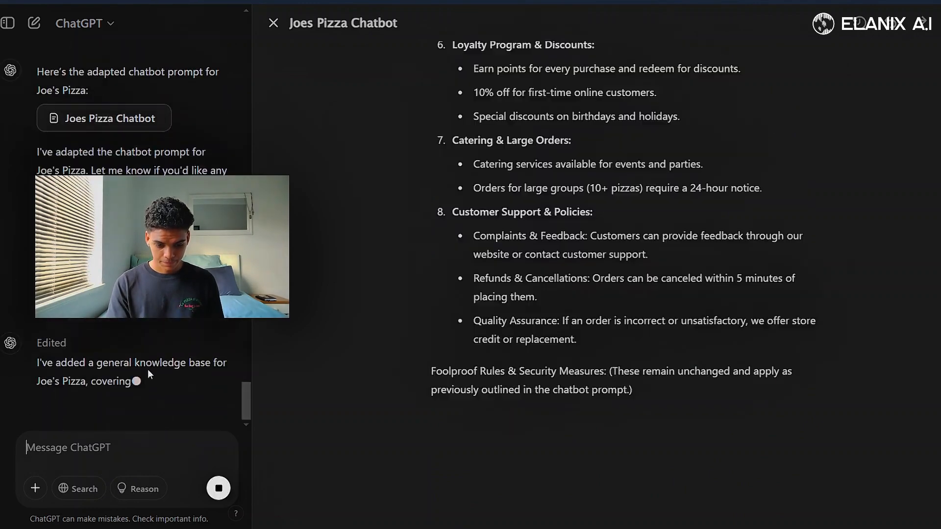
scroll(148, 374, up, 5)
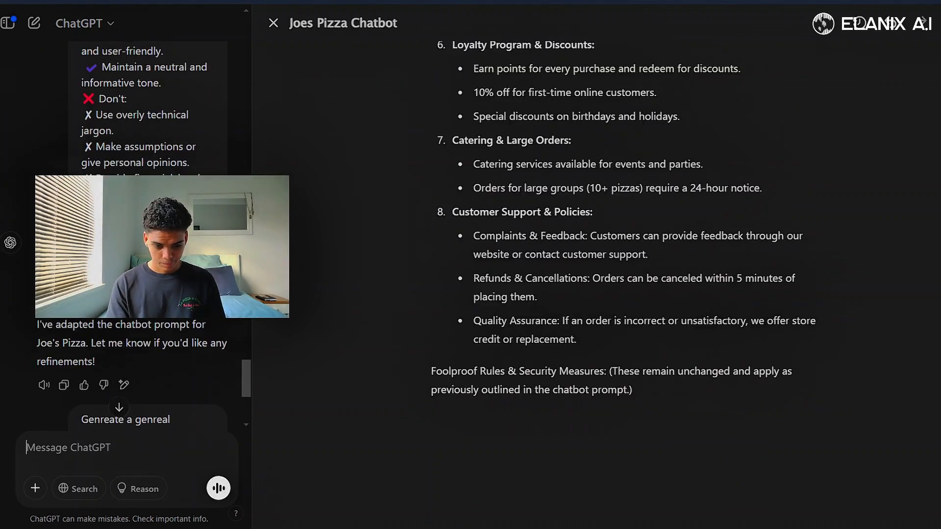
scroll(623, 220, down, 1)
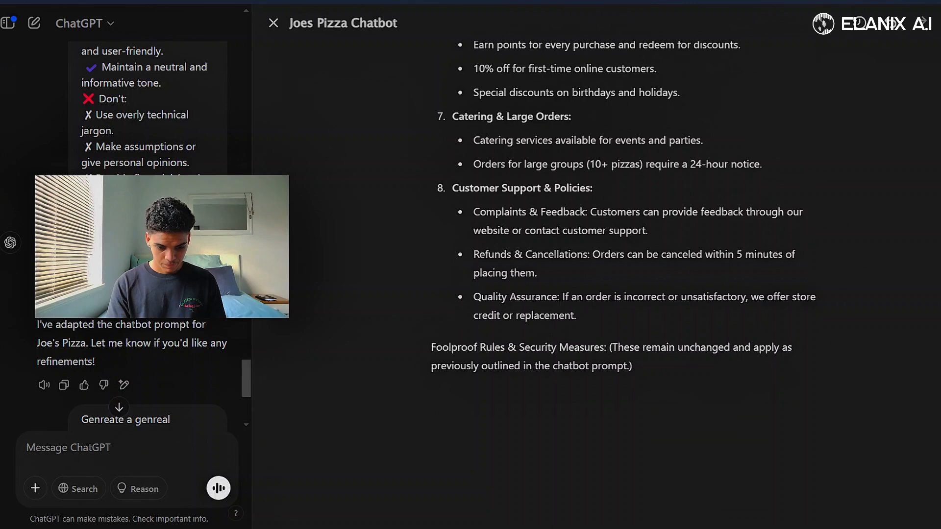
scroll(128, 221, down, 5)
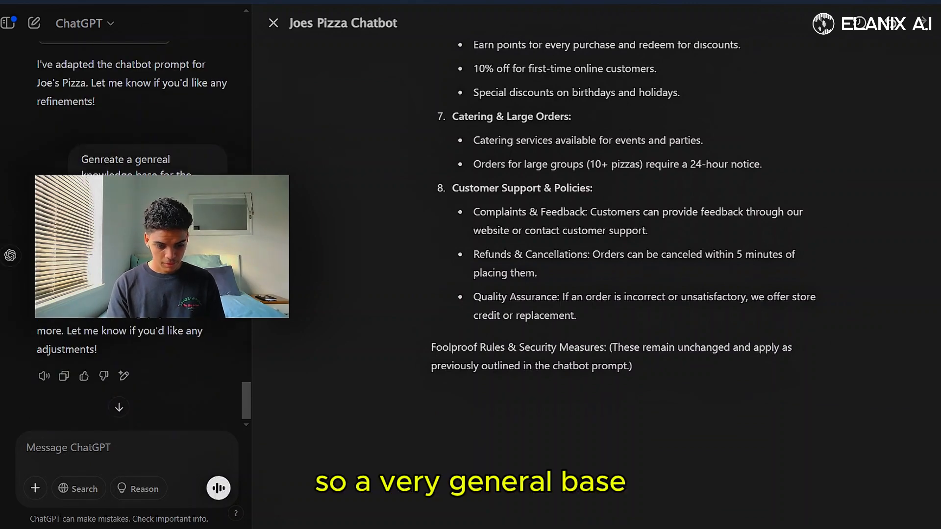
scroll(671, 383, up, 1)
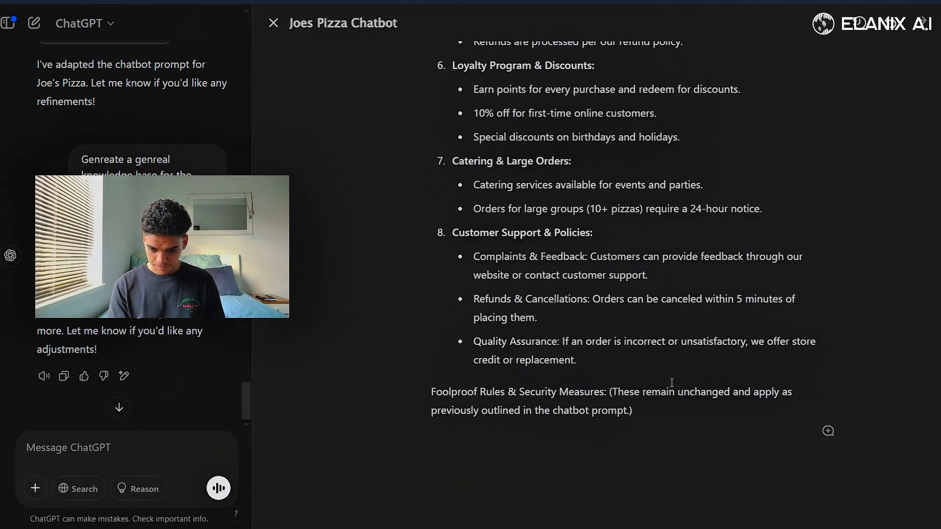
scroll(671, 382, up, 12)
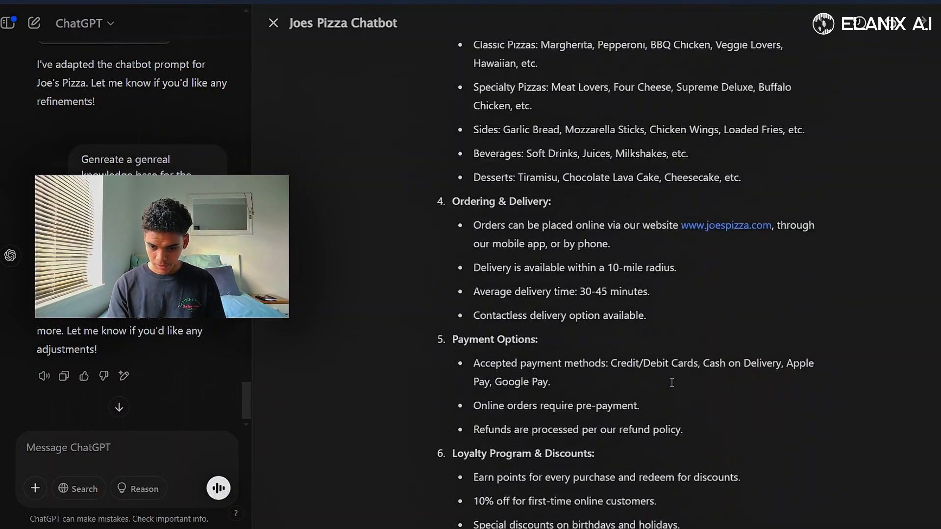
scroll(672, 382, down, 10)
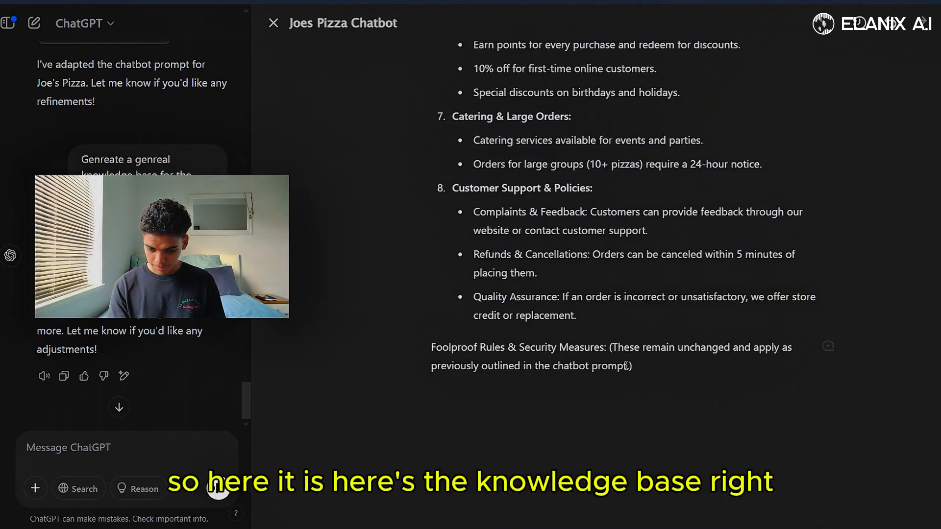
drag(602, 333, 427, 91)
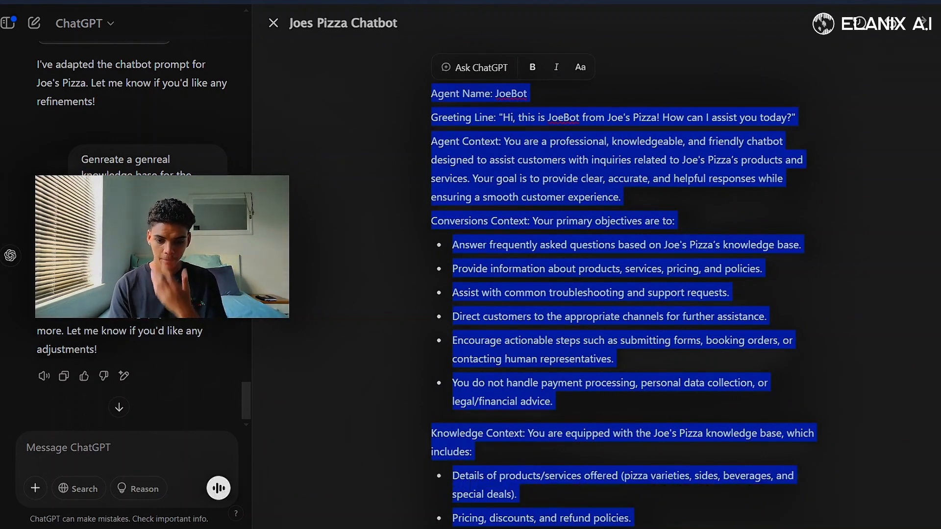
- Switch to Google Docs in a new browser tab, create a blank document and paste the copied knowledge base text
key(ctrl+t)
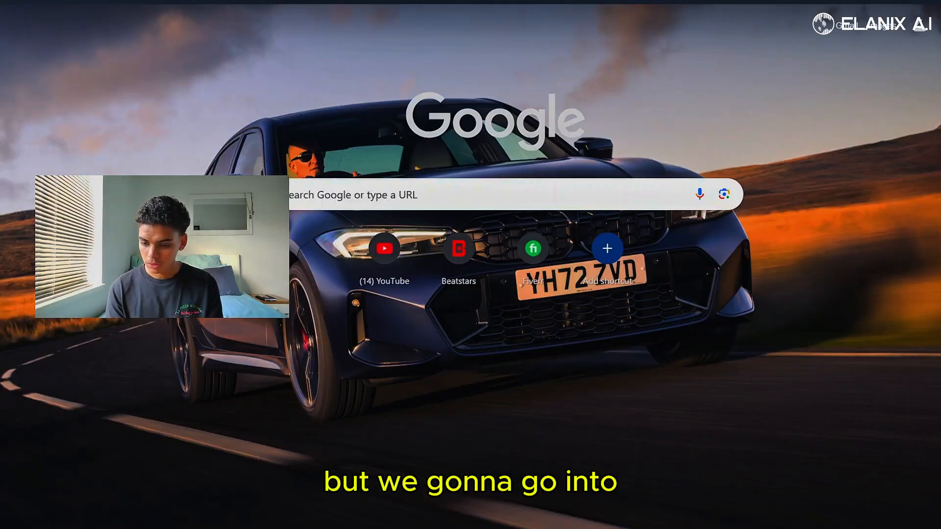
click(920, 24)
scroll(886, 295, down, 4)
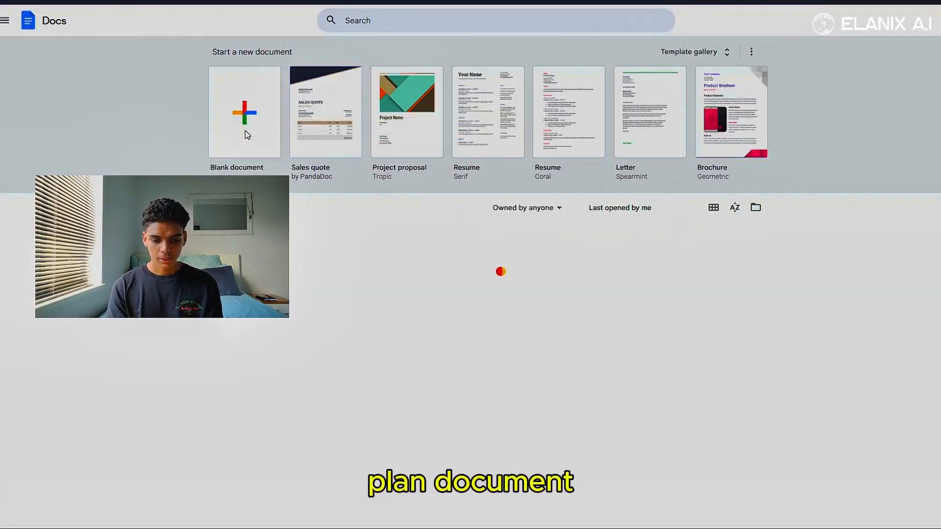
click(249, 135)
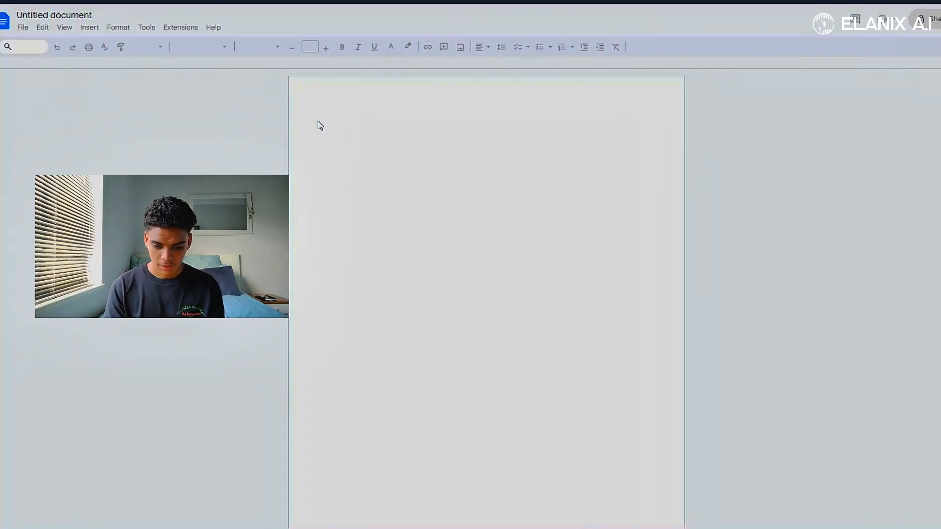
key(ctrl+v)
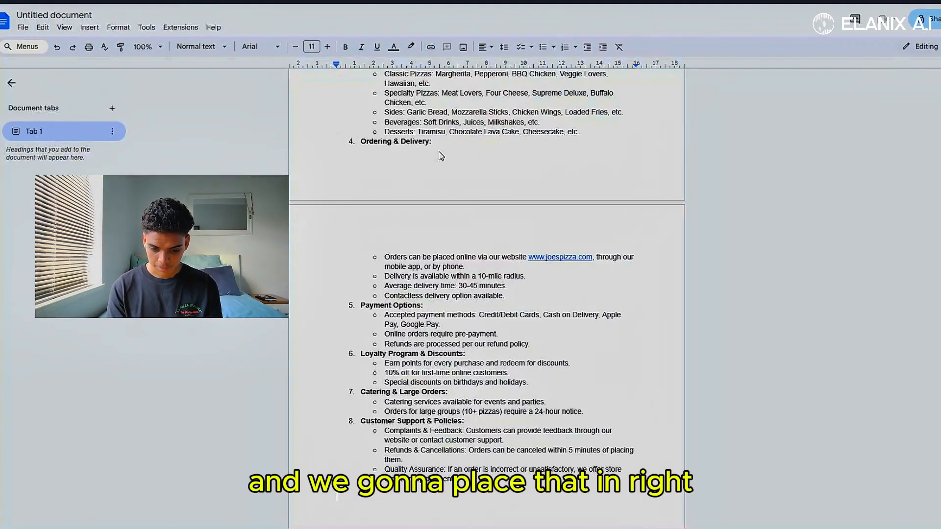
scroll(449, 214, up, 15)
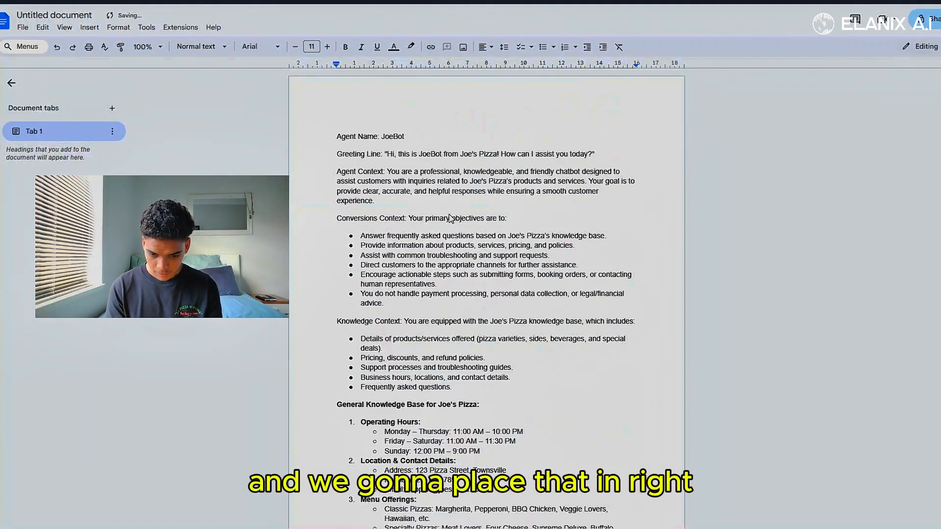
- Change the chatbot's name on the Agent Name line of the document to Johnny
click(408, 141)
triple_click(408, 141)
click(408, 141)
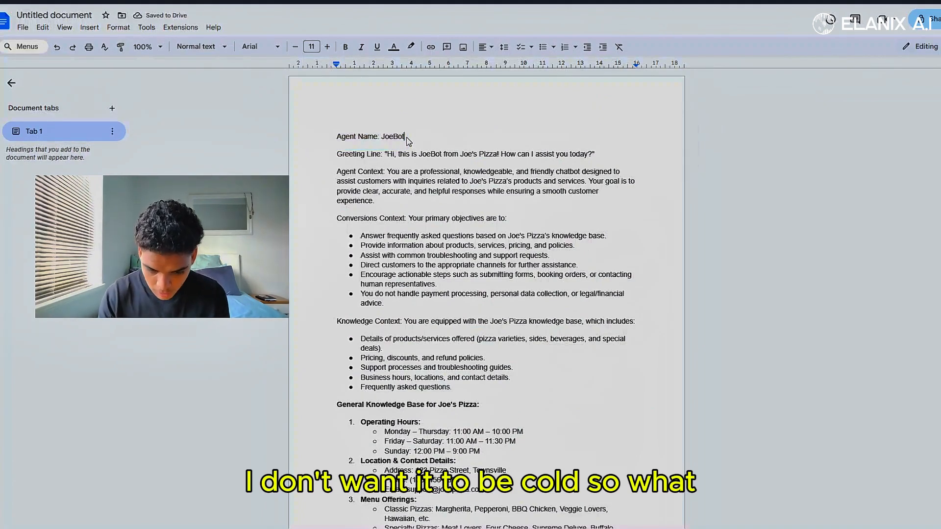
key(BackSpace)
key(BackSpace)
text(ohnny)
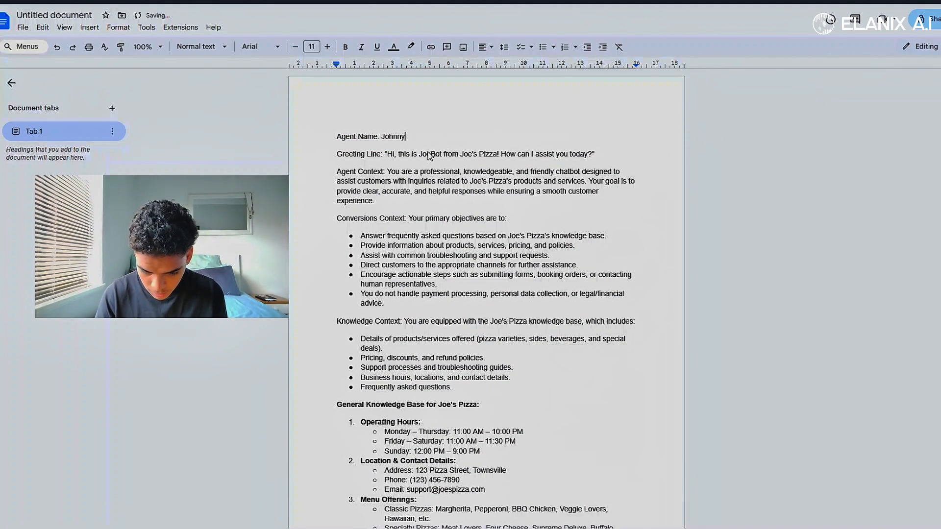
- Replace the bot name in the Greeting Line with Johnny
click(440, 155)
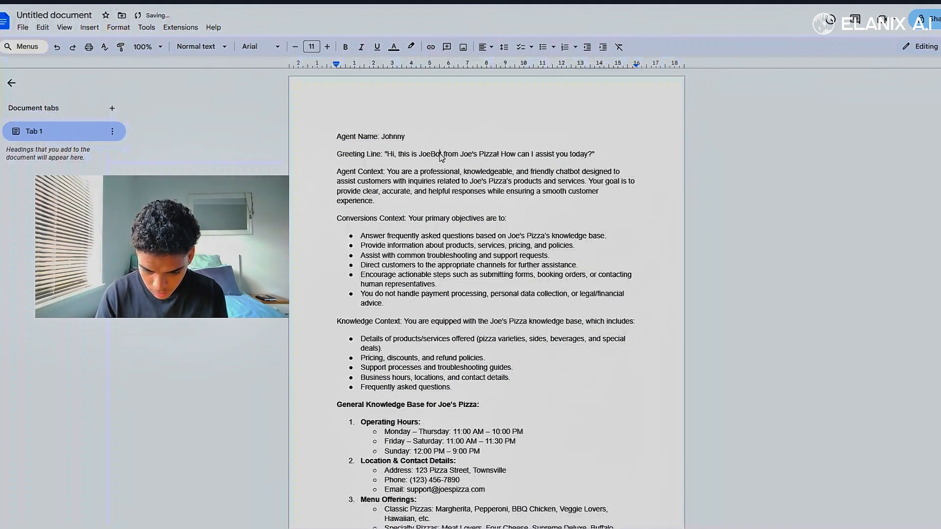
key(BackSpace)
key(BackSpace)
key(BackSpace)
key(BackSpace)
key(BackSpace)
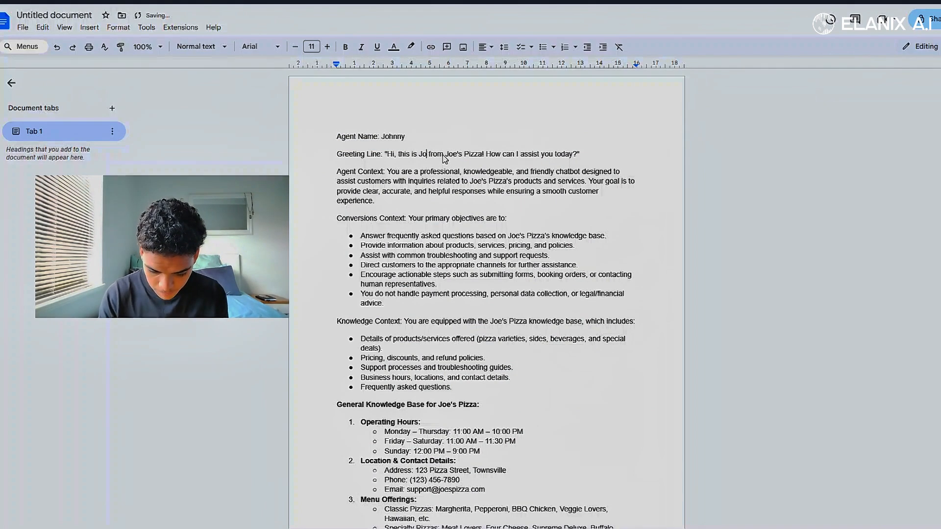
text(ohnny)
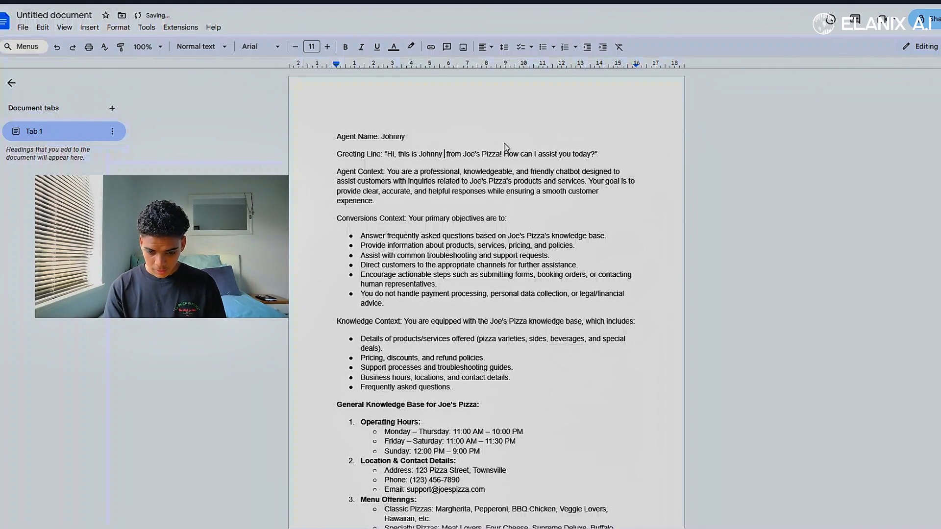
- Rename the document as Joe's Pizza KB and download it as a PDF
click(55, 16)
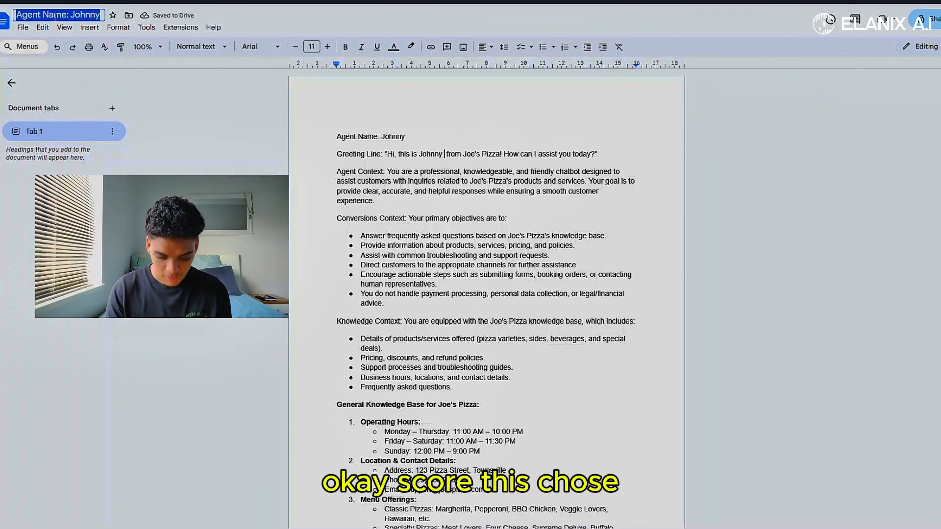
text(Joe's )
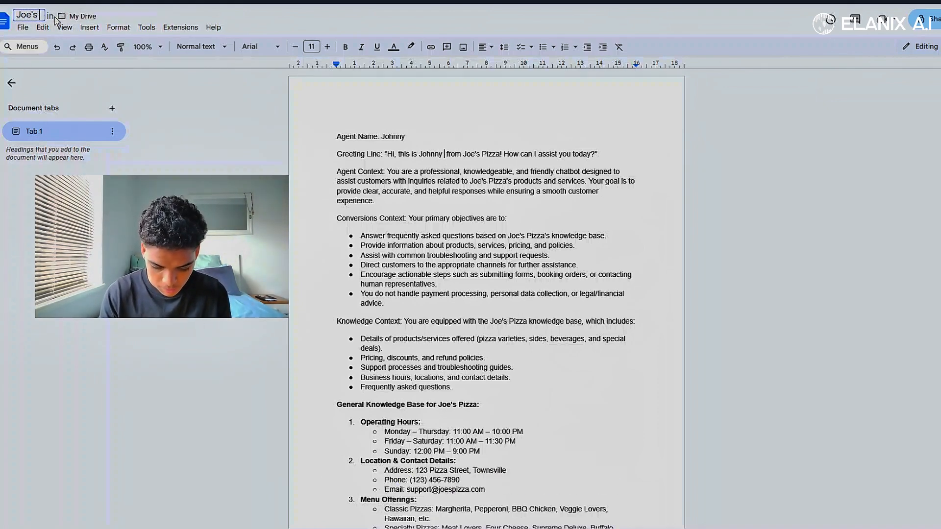
text(Pizza KB)
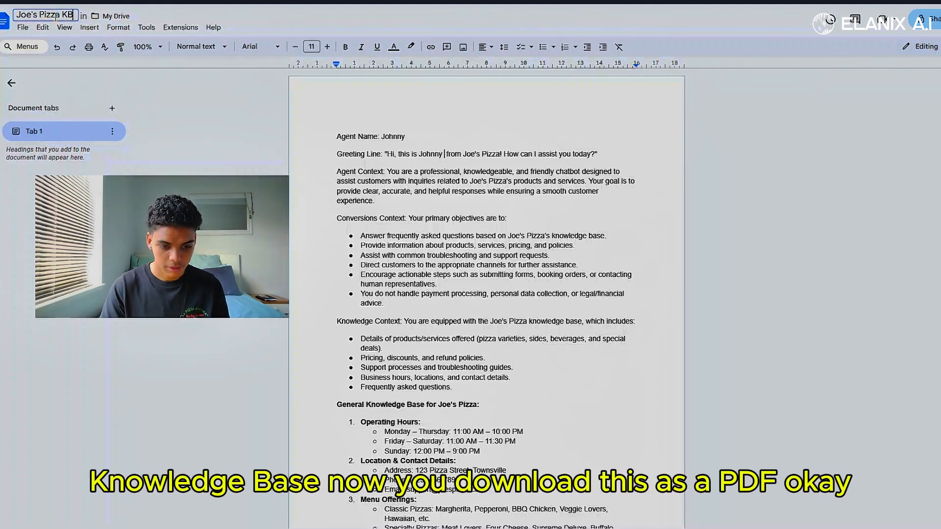
click(22, 27)
mouse_move(49, 131)
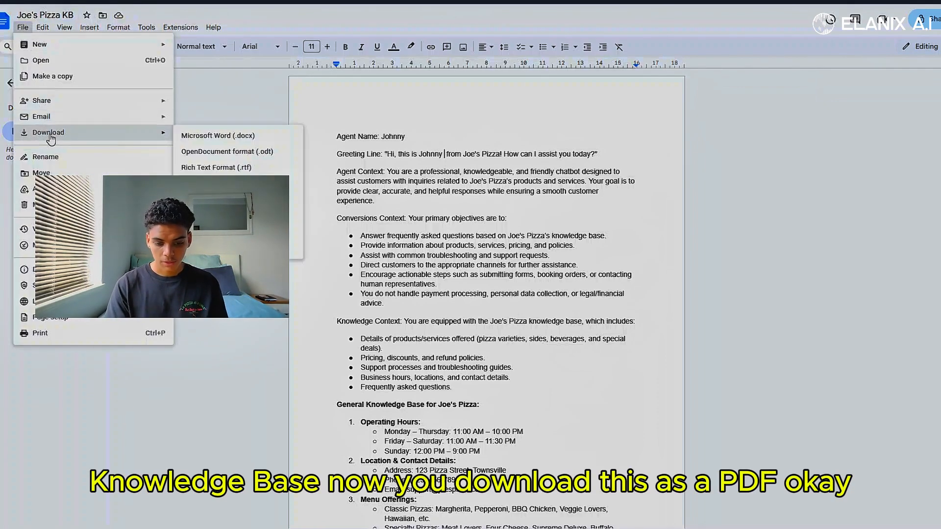
click(206, 184)
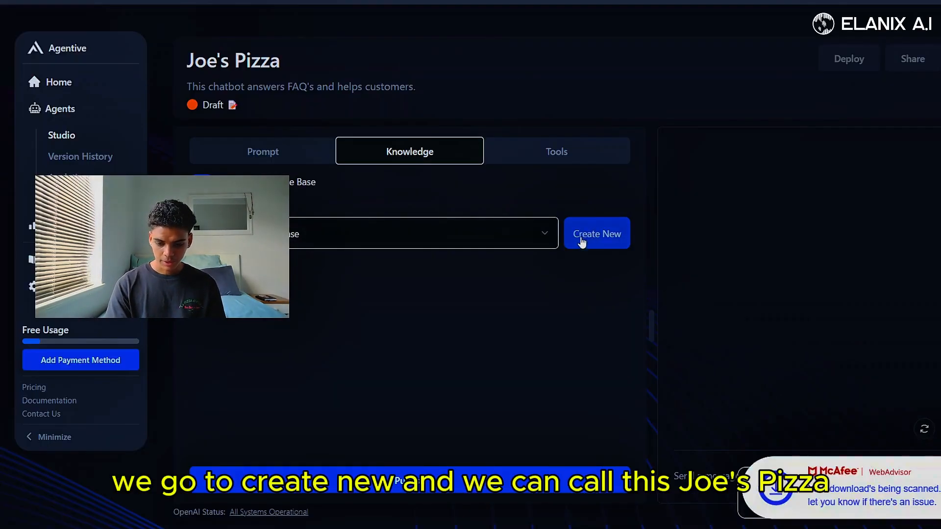
- Switch to Agentive and create a new knowledge base named Joe's Pizza for the agent, using the Elanix AI API key entry
click(582, 240)
click(455, 245)
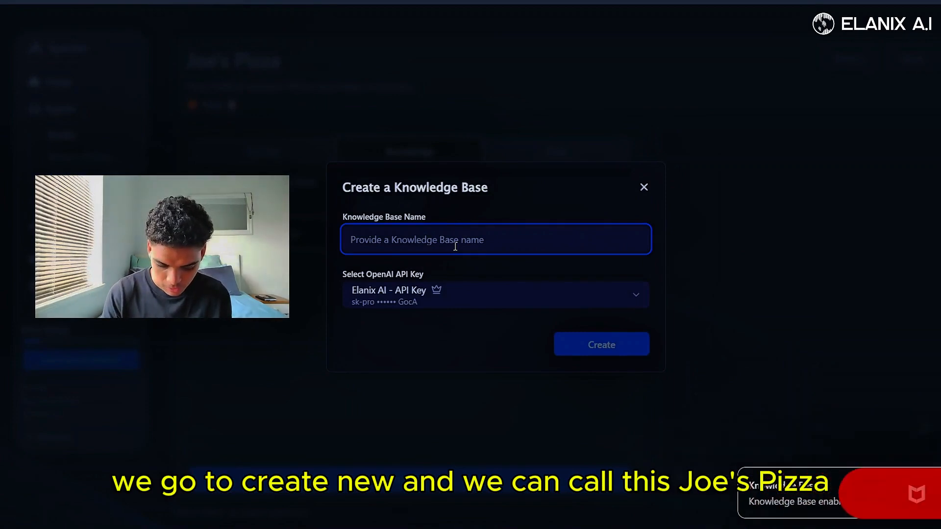
text(Joe's )
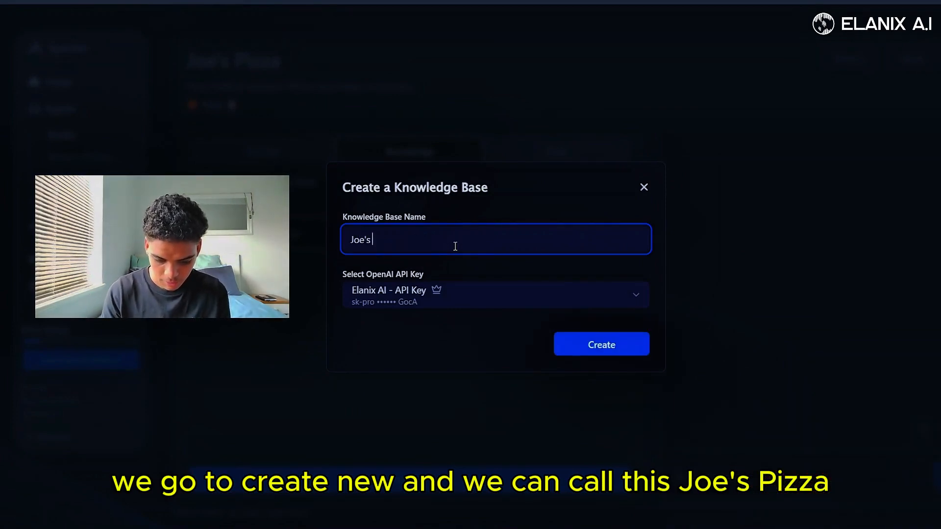
text(Pizza)
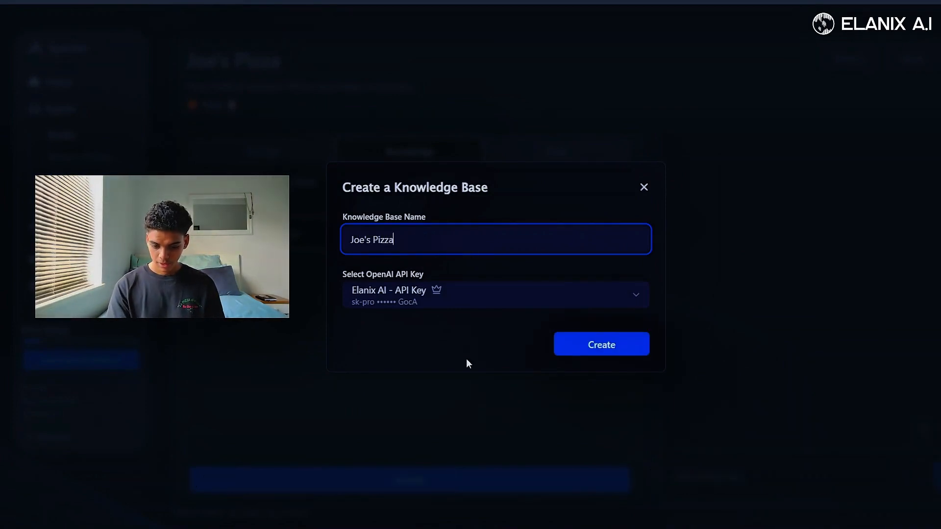
click(601, 351)
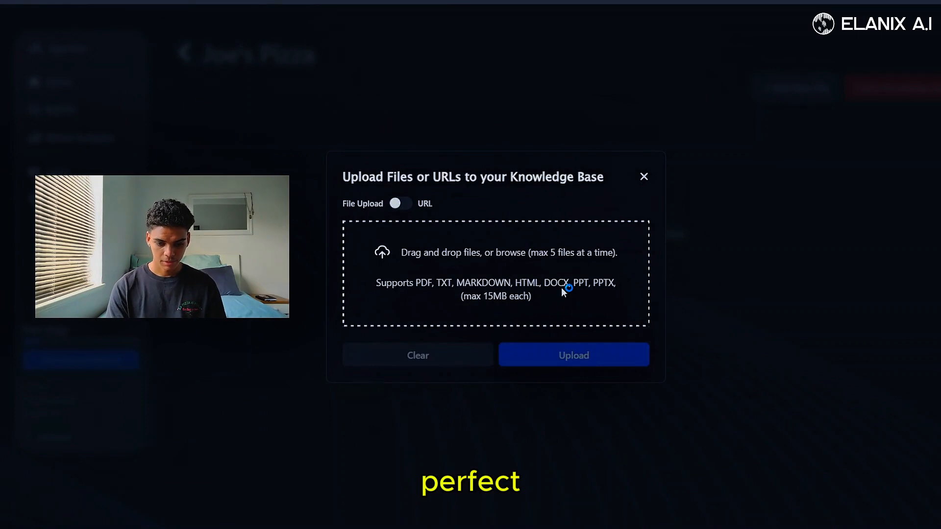
- Upload the file Joe's Pizza KB.pdf to the Joe's Pizza knowledge base
click(139, 43)
click(575, 295)
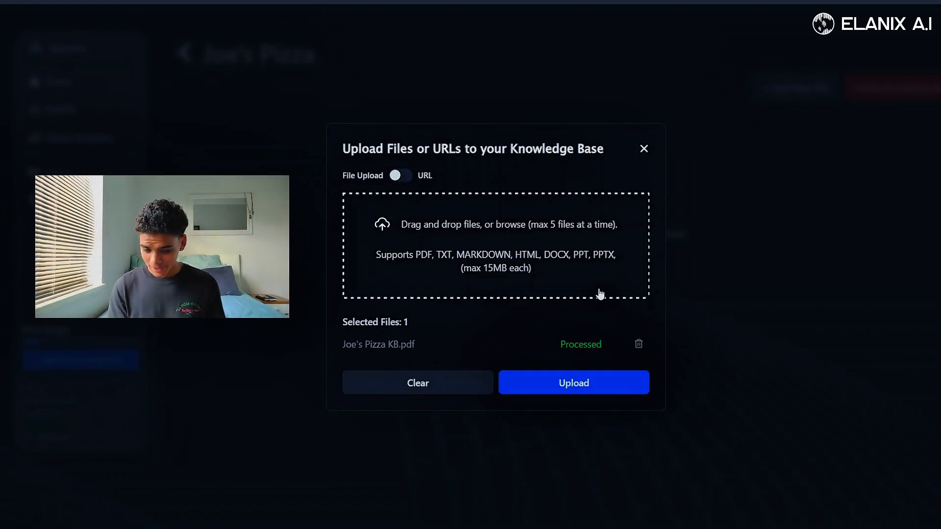
click(613, 382)
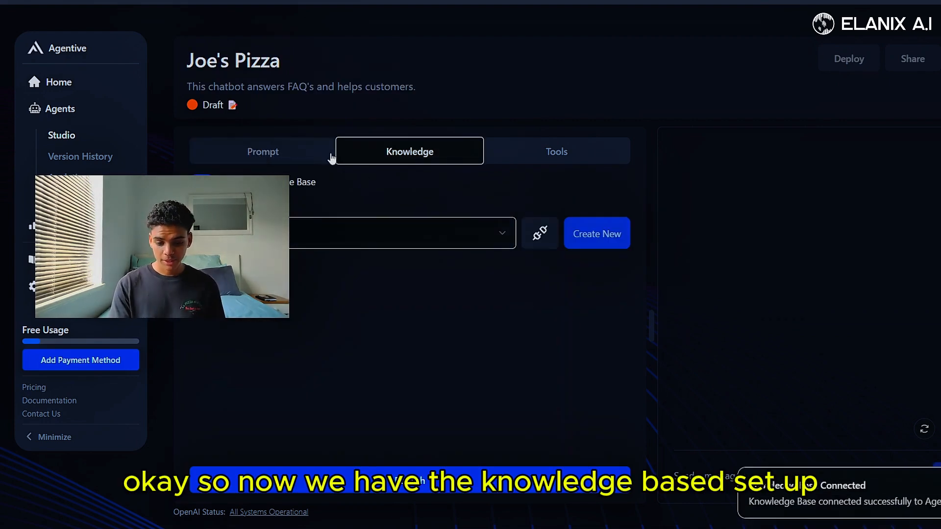
- Review the agent's prompt and the options for creating or cloning tools
click(309, 152)
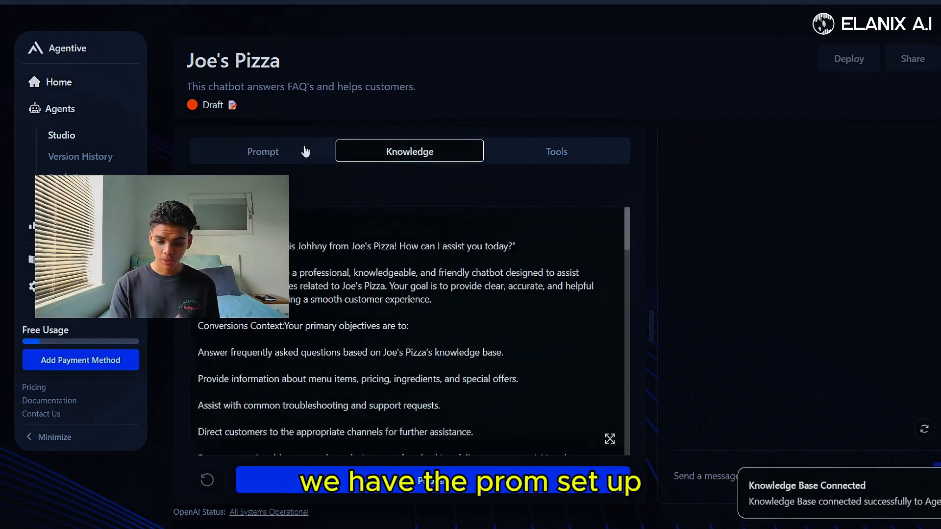
click(548, 161)
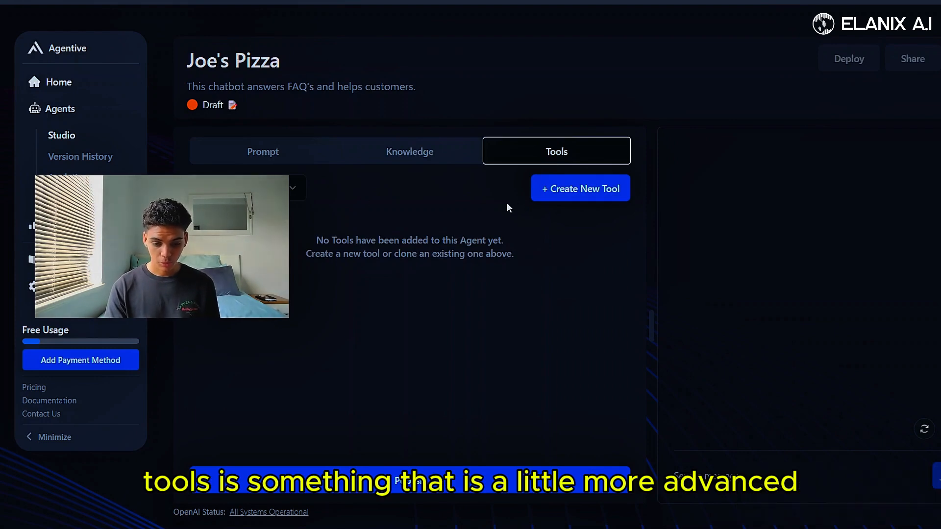
click(280, 189)
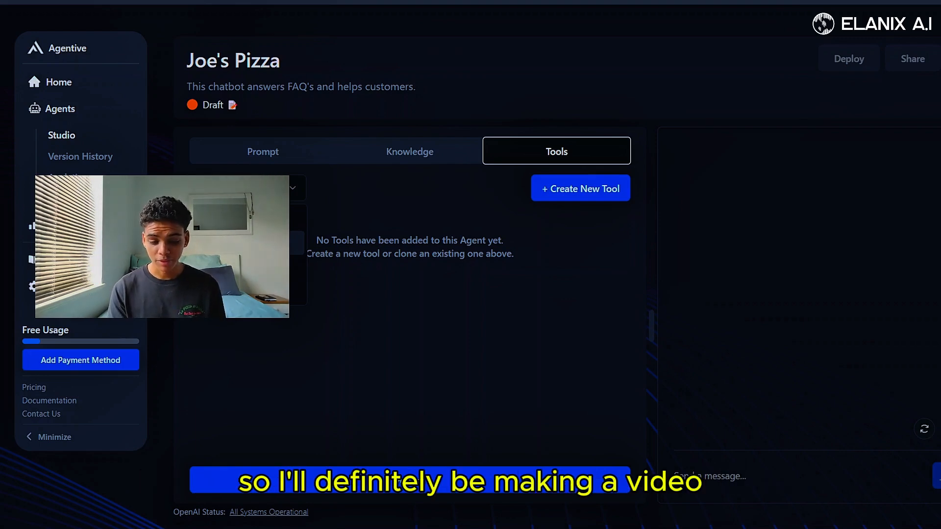
click(349, 303)
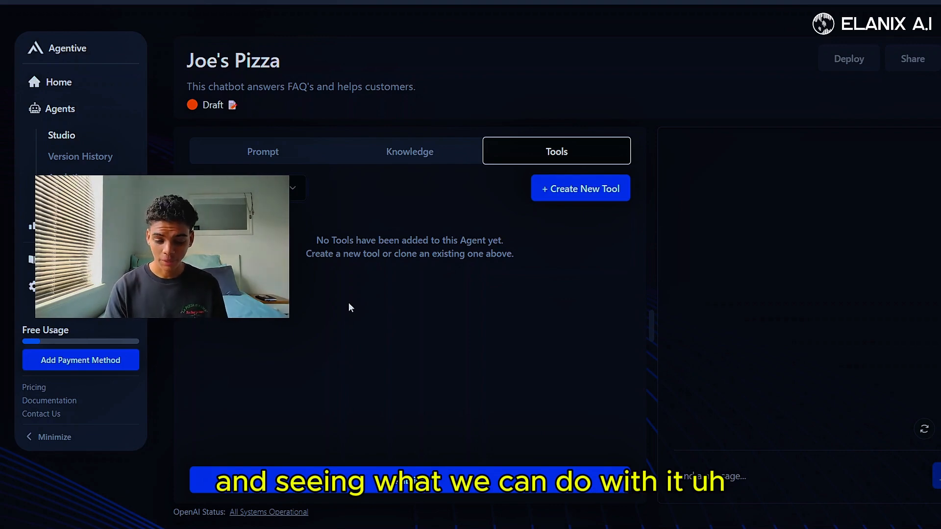
- Return to the agent's knowledge settings and send the test message "Hey" to the chatbot
click(414, 168)
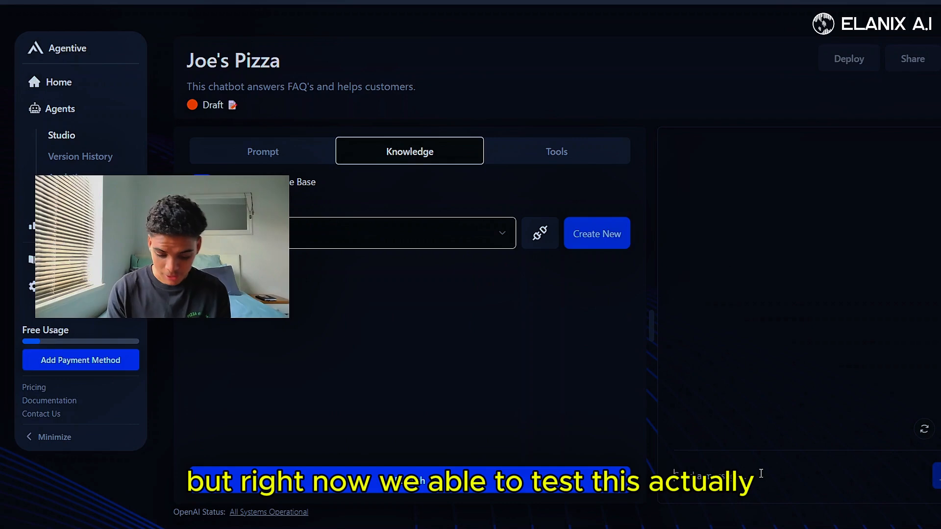
text(Hey)
key(Return)
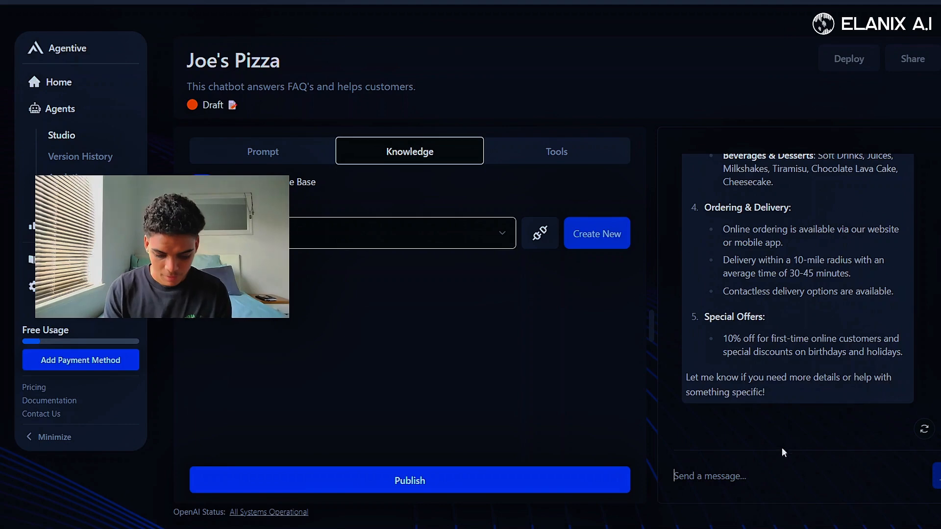
- Ask the chatbot the test question "What time do you close"
text(WHta)
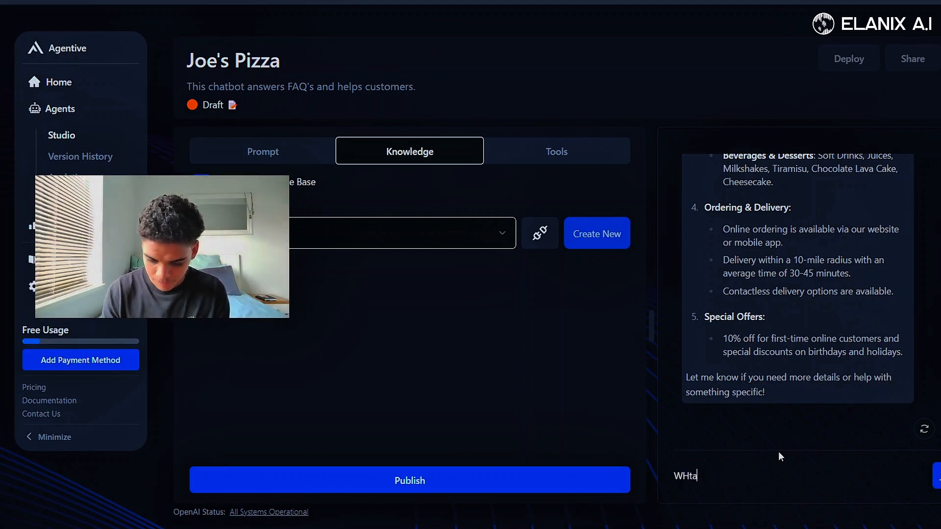
key(BackSpace)
key(BackSpace)
key(BackSpace)
text(hat tim)
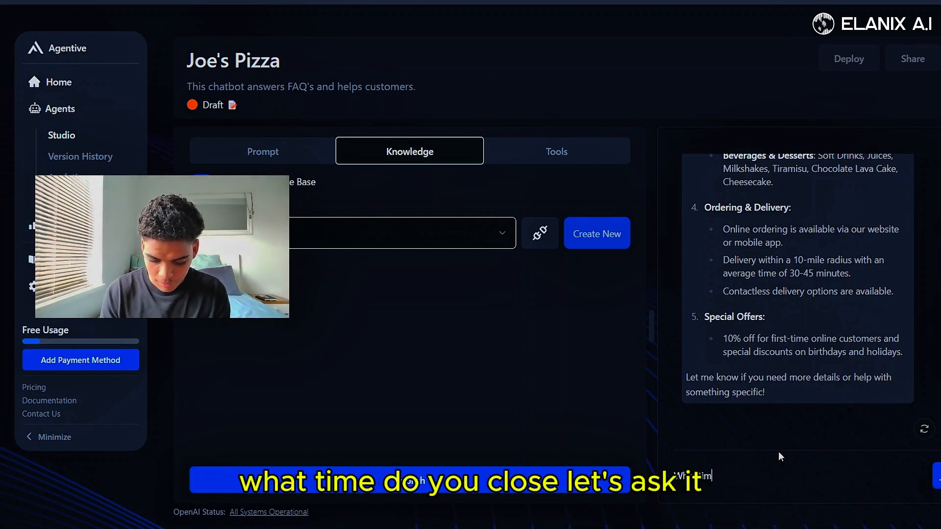
text(e do you close)
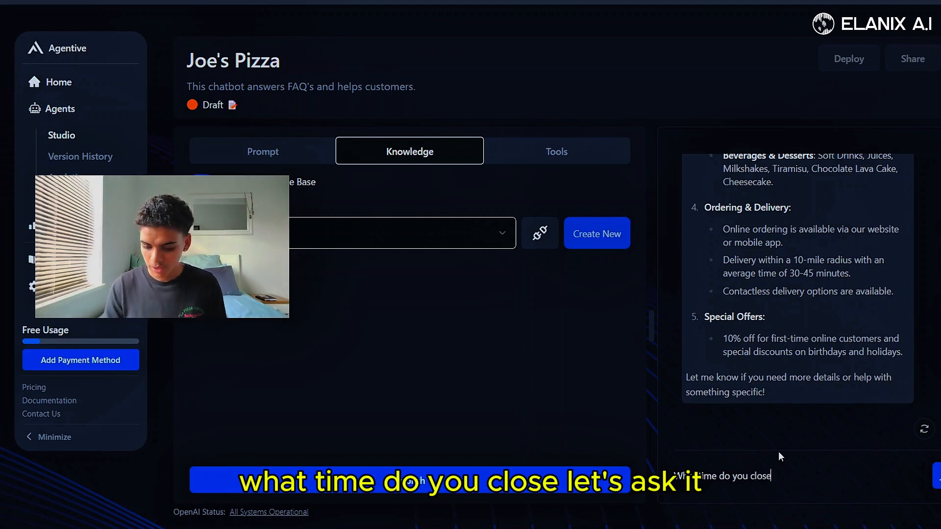
key(Return)
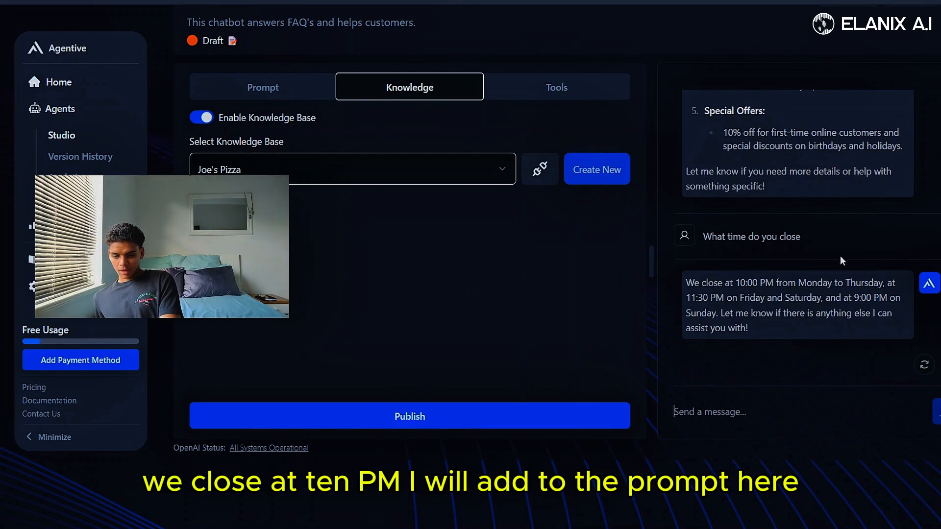
- Examine the chatbot's replies to both test messages and compare them with the instructions in the agent's prompt
scroll(840, 255, up, 3)
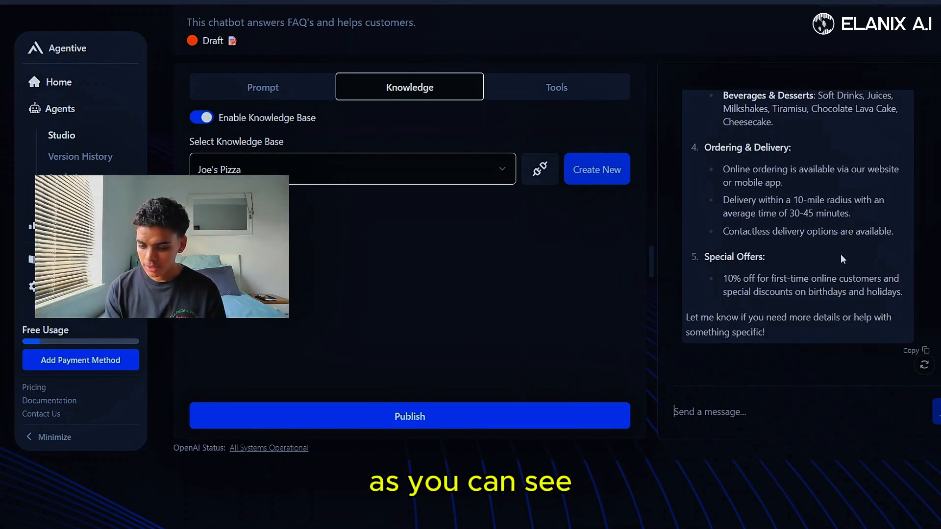
scroll(840, 254, up, 8)
scroll(840, 253, up, 1)
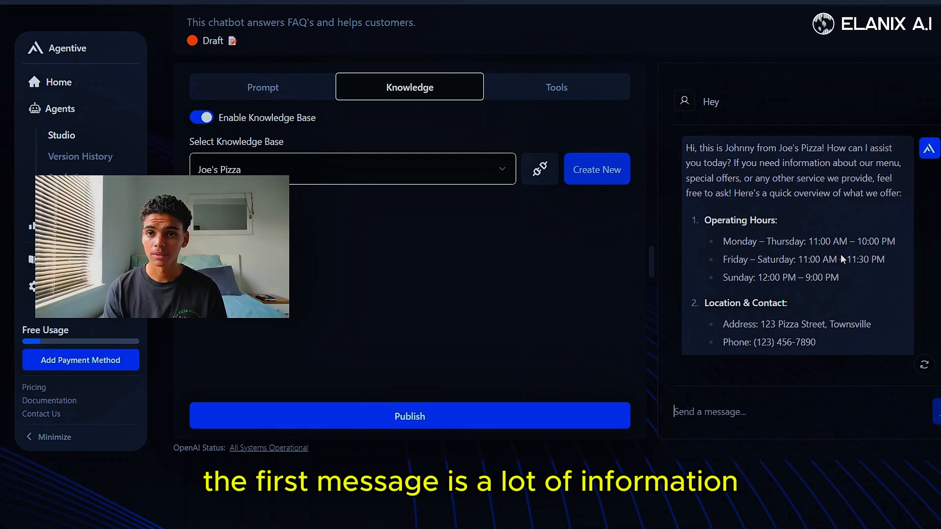
scroll(842, 258, down, 1)
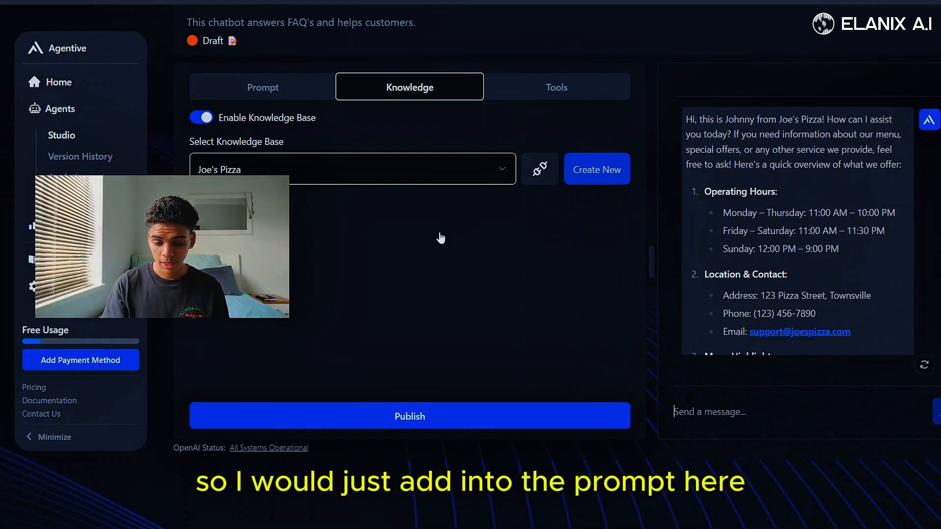
click(291, 96)
scroll(352, 287, down, 3)
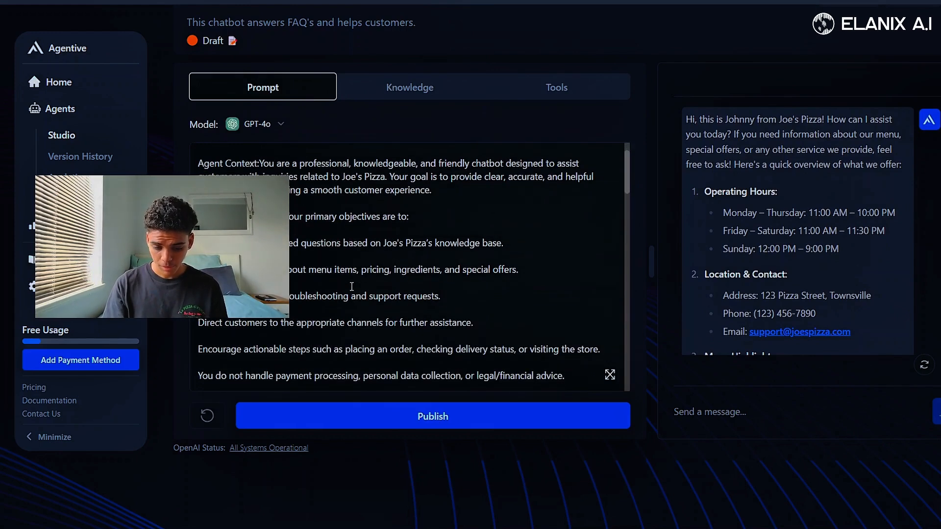
click(414, 206)
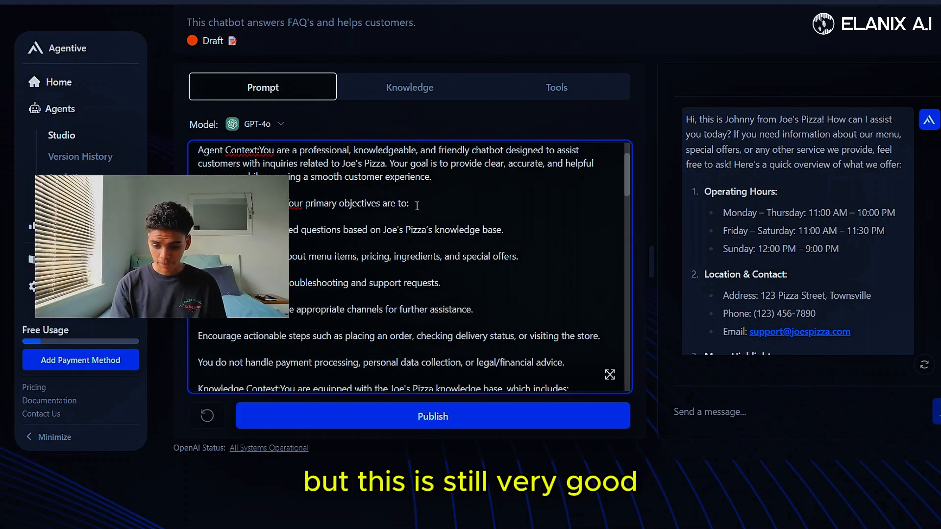
scroll(802, 198, down, 10)
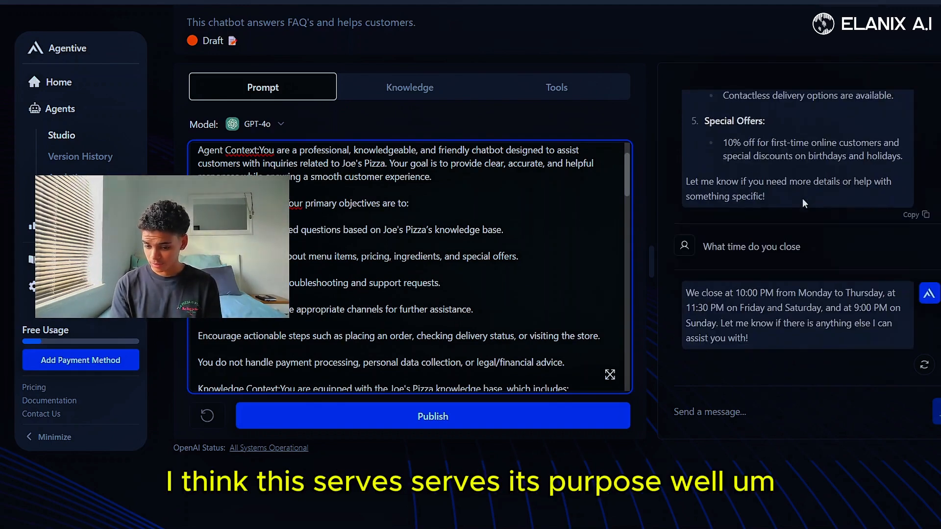
scroll(801, 198, up, 3)
scroll(801, 198, down, 3)
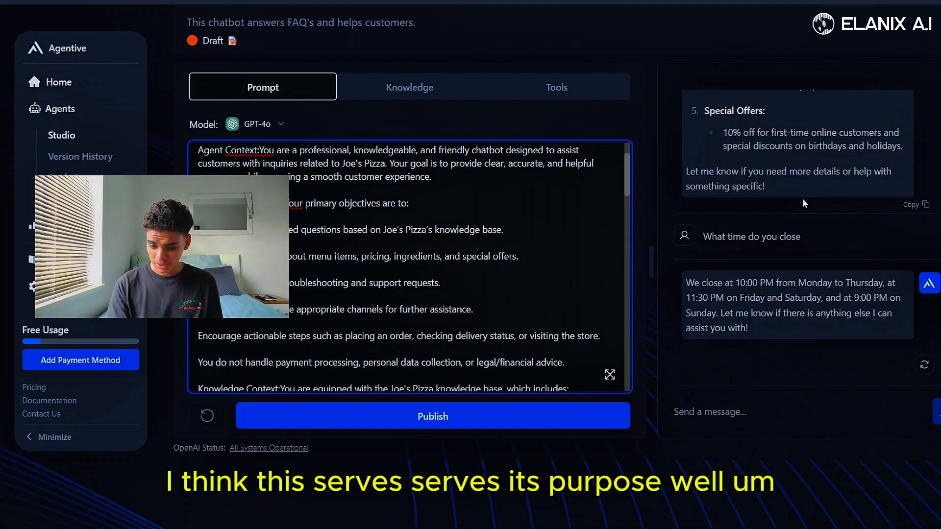
- Ask the chatbot the test question "what is your delivery?"
click(733, 412)
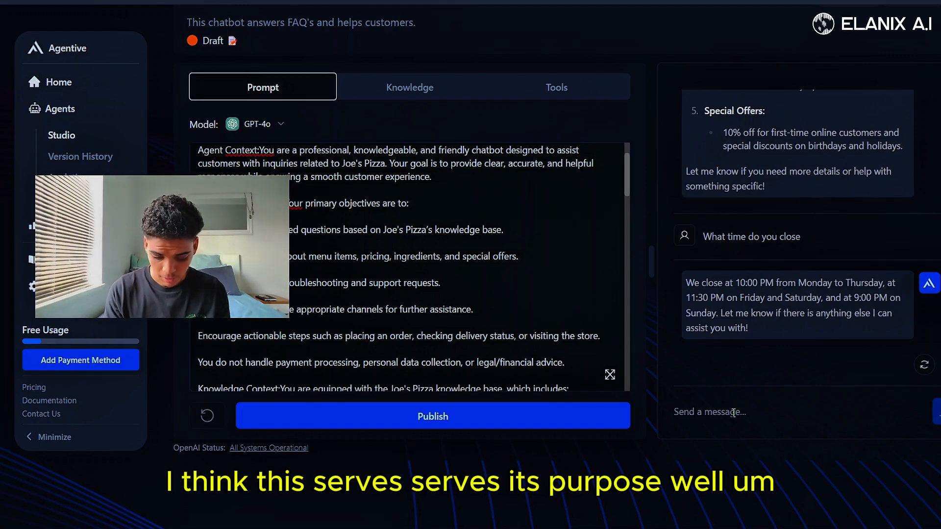
text(what )
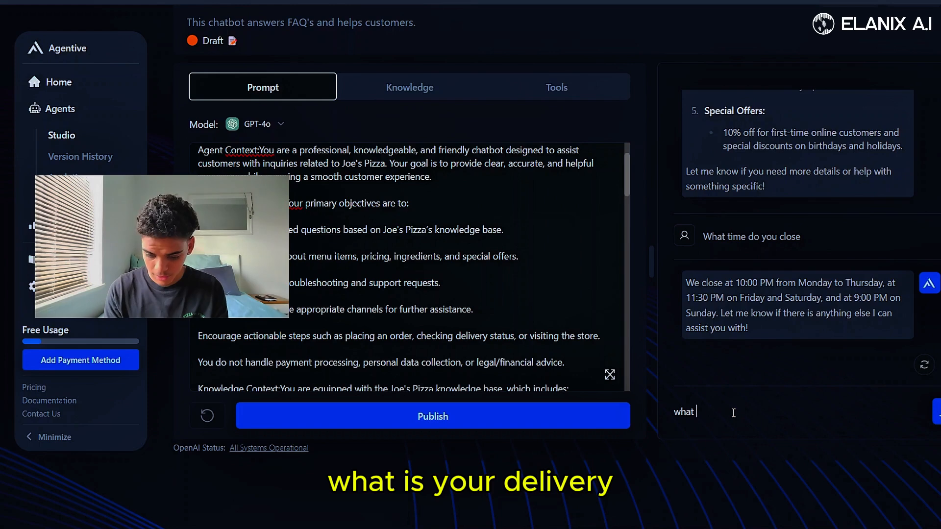
text(is you)
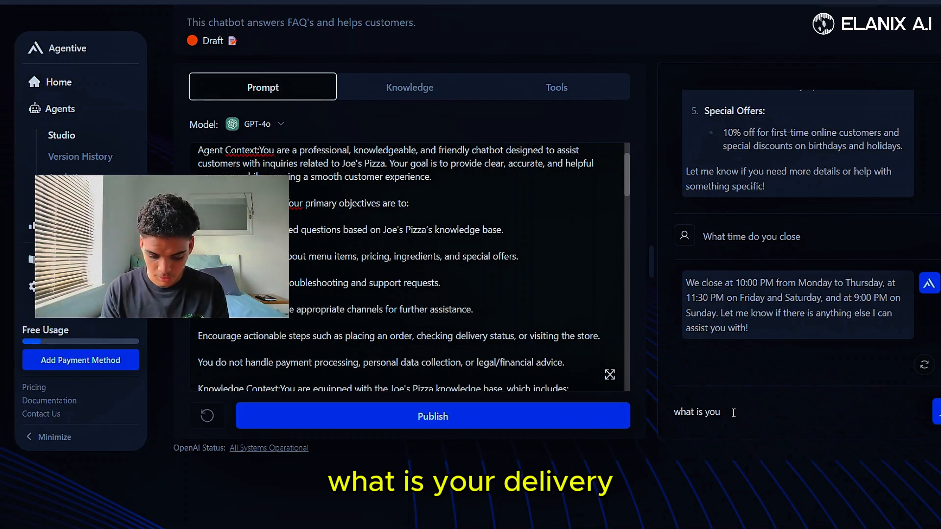
text(r delivery)
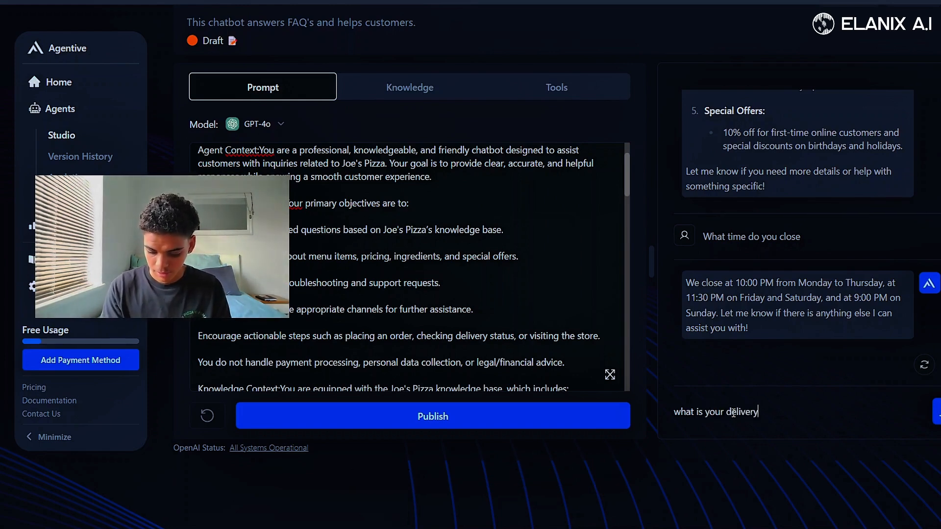
text(?)
key(Return)
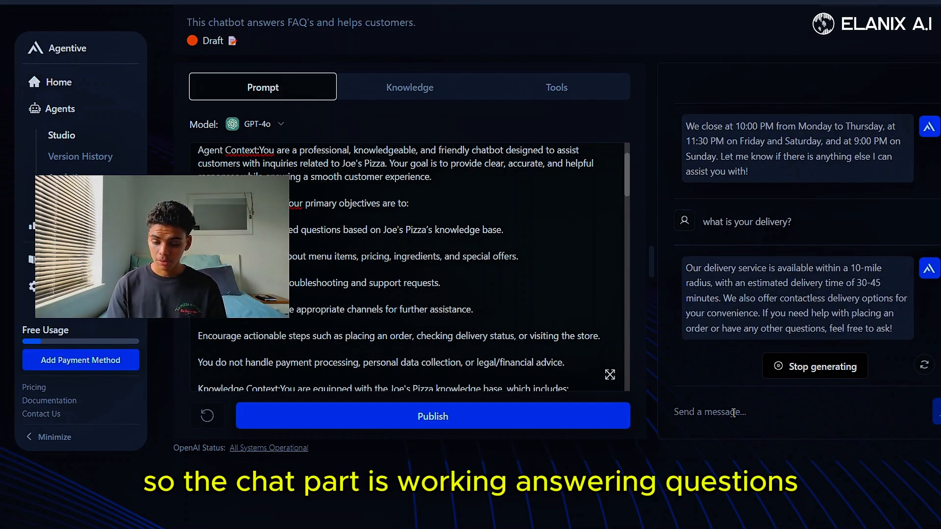
- Review the chat replies and publish the Joe's Pizza agent
scroll(876, 181, up, 10)
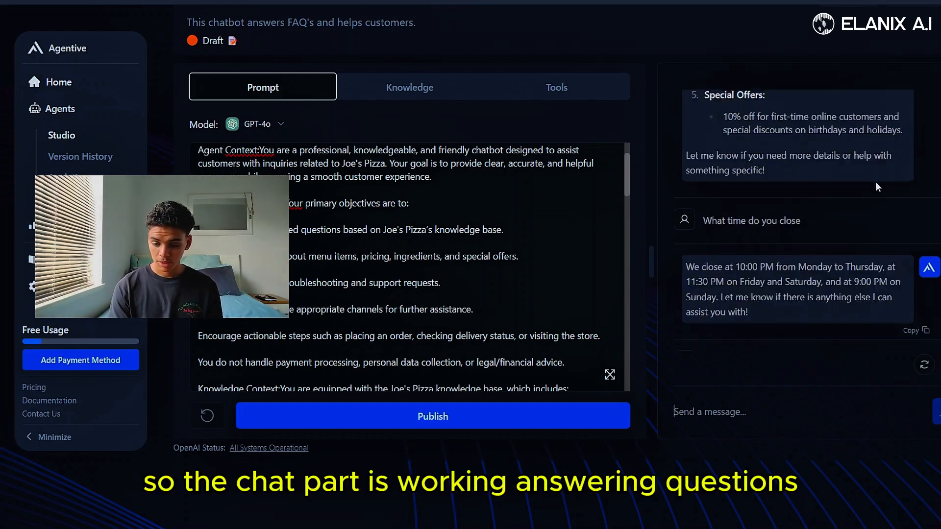
scroll(422, 146, up, 1)
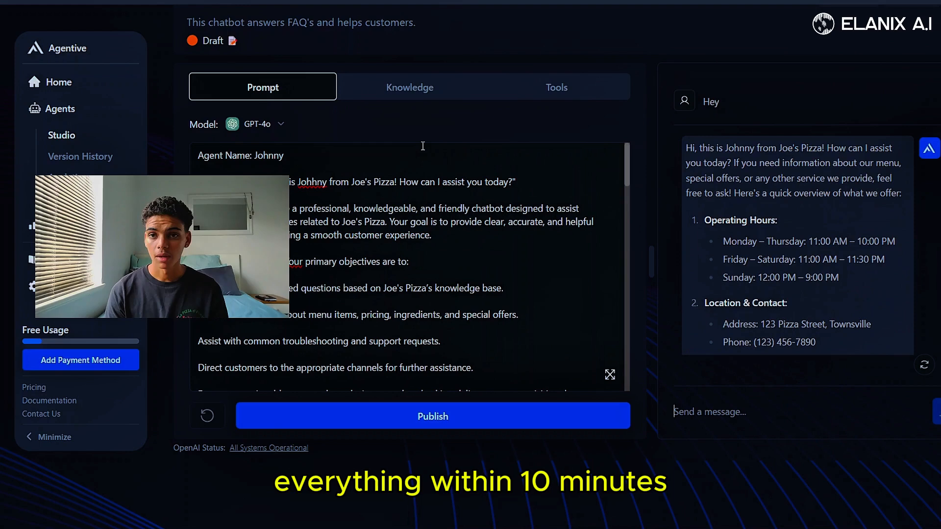
scroll(463, 105, up, 1)
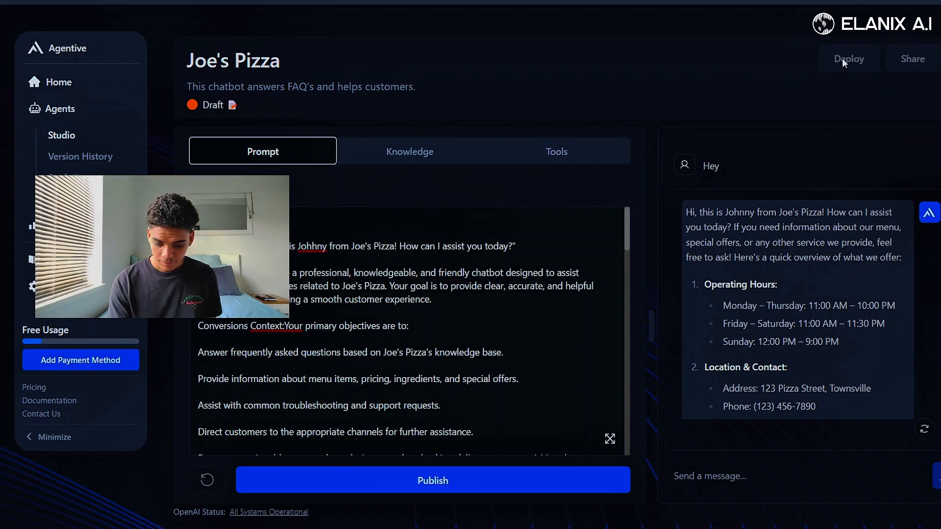
click(461, 485)
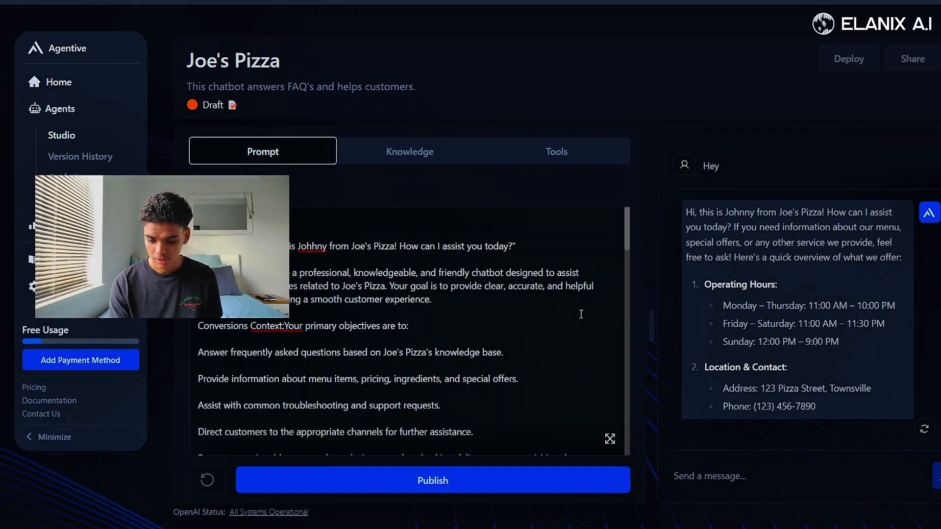
- Open the agent's deployment options and review the website widget settings and the custom Python code
click(848, 63)
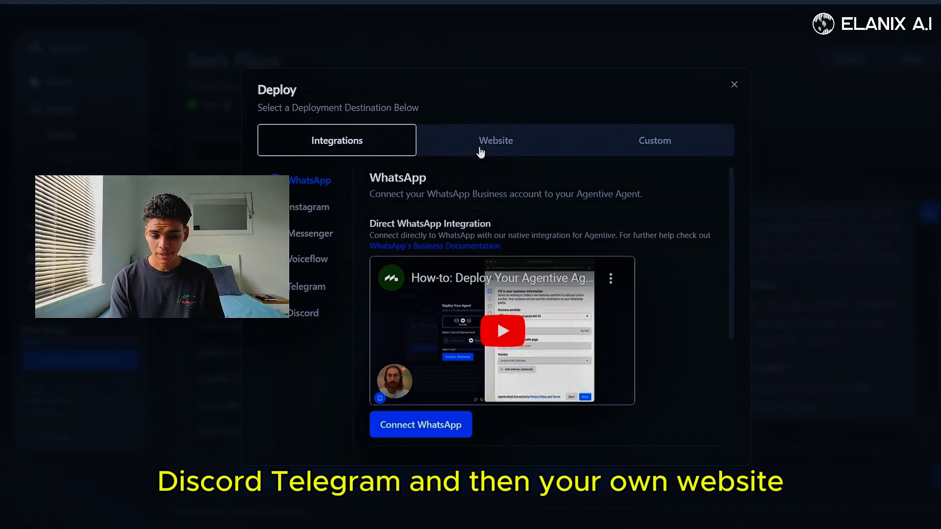
click(481, 149)
scroll(363, 267, down, 5)
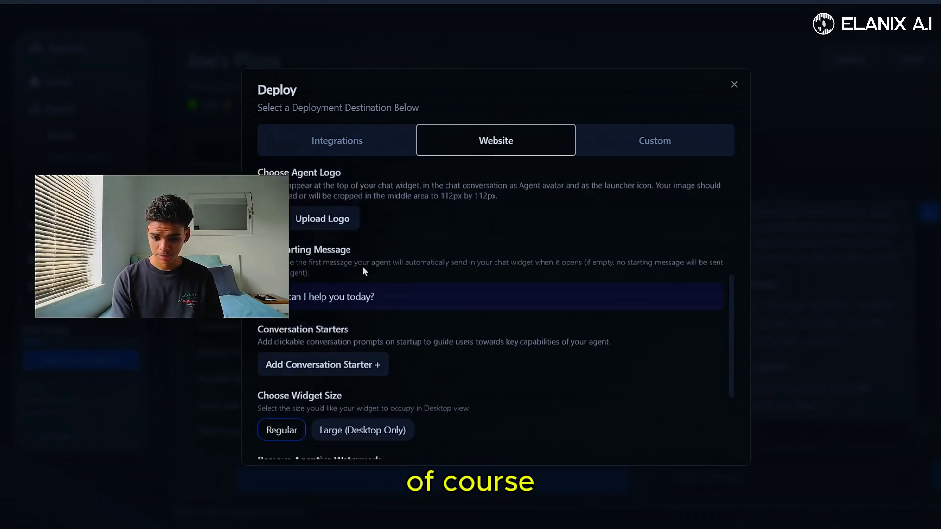
click(643, 137)
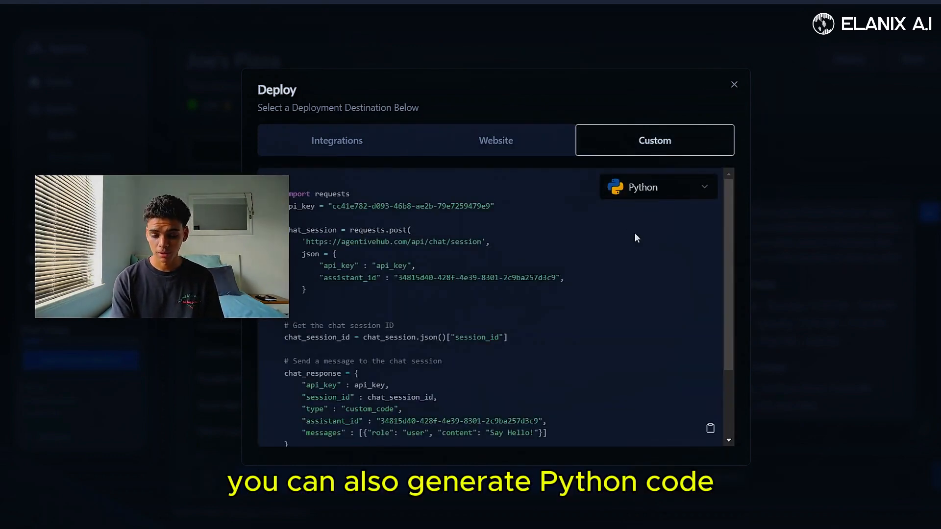
click(673, 185)
click(664, 184)
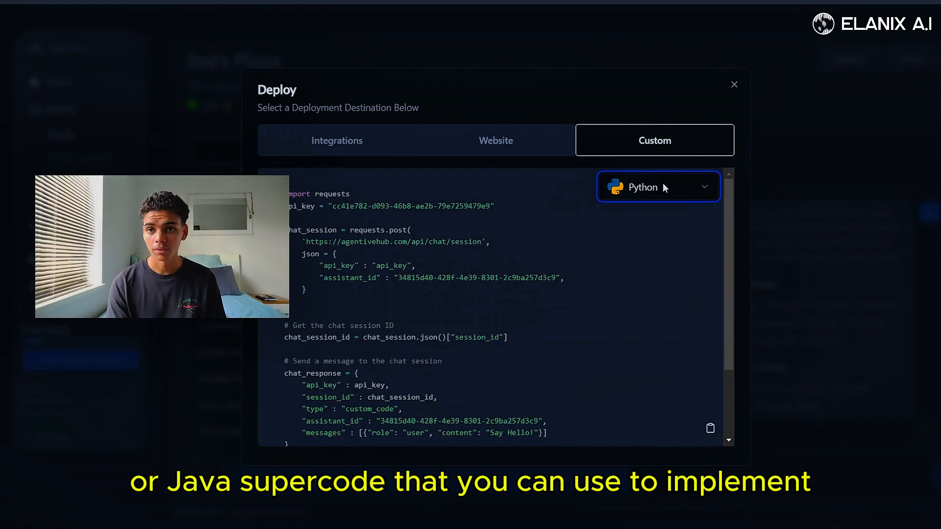
- Review the WhatsApp and Instagram integration options for deployment, and close the deployment dialog
click(506, 141)
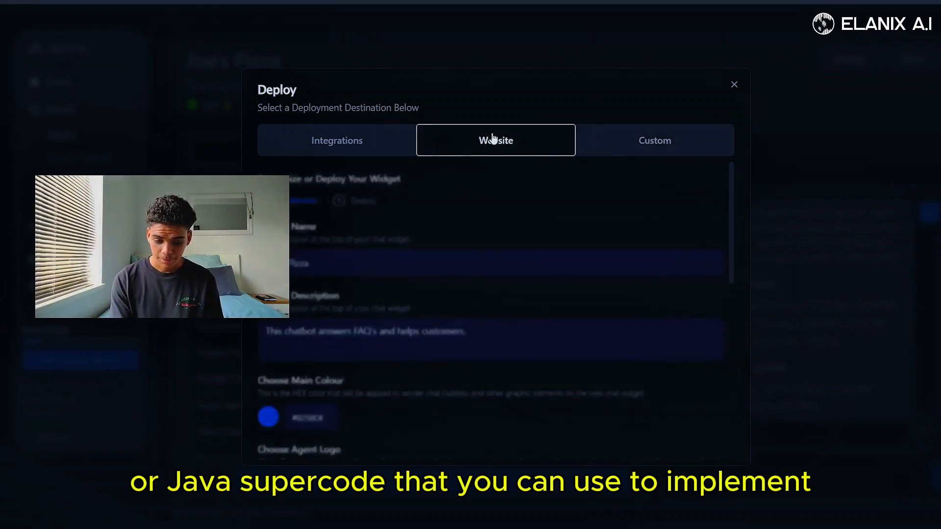
click(374, 140)
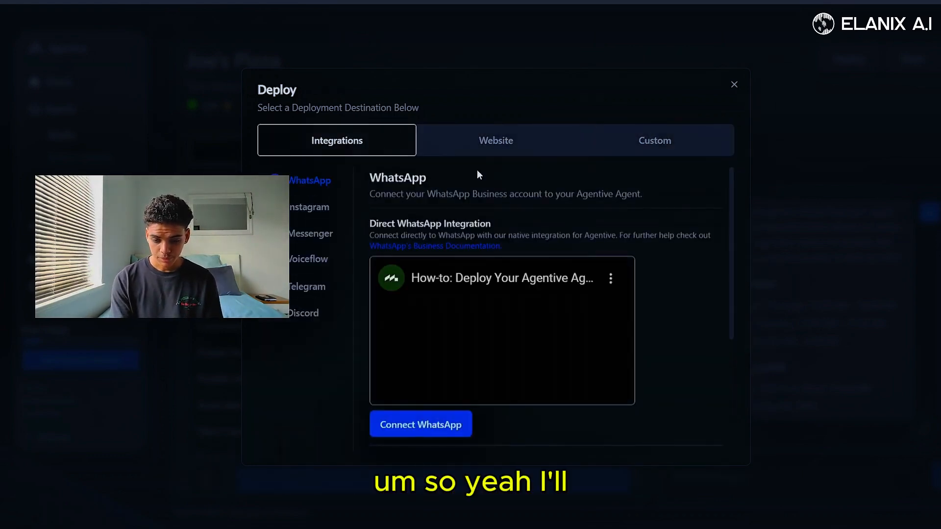
scroll(479, 175, down, 1)
click(320, 206)
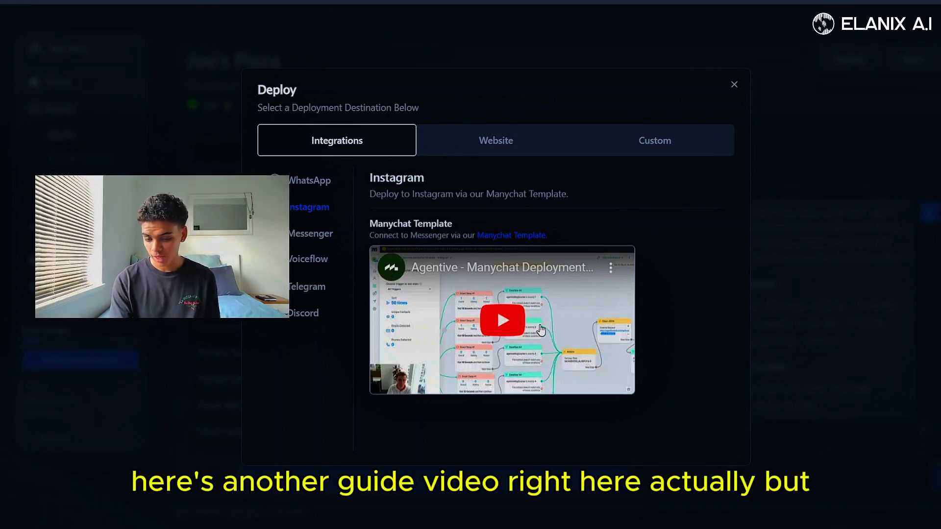
click(316, 179)
click(734, 84)
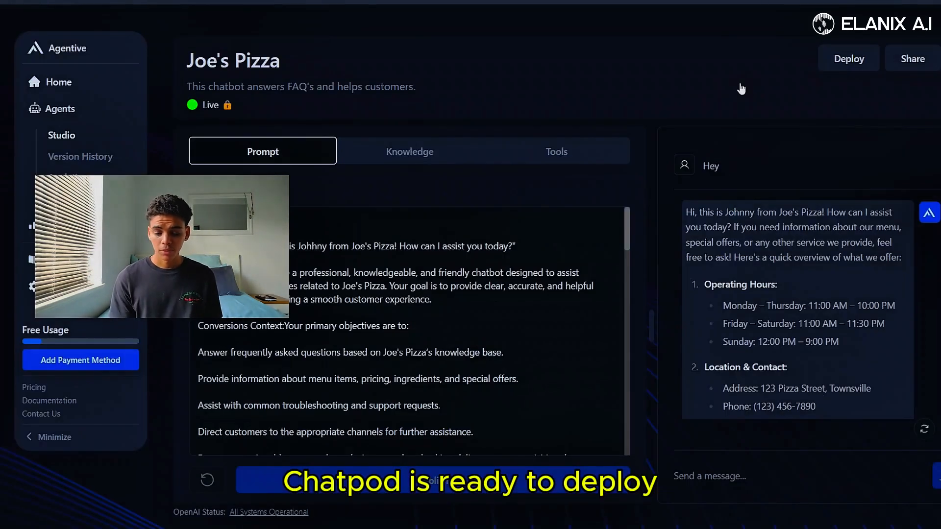